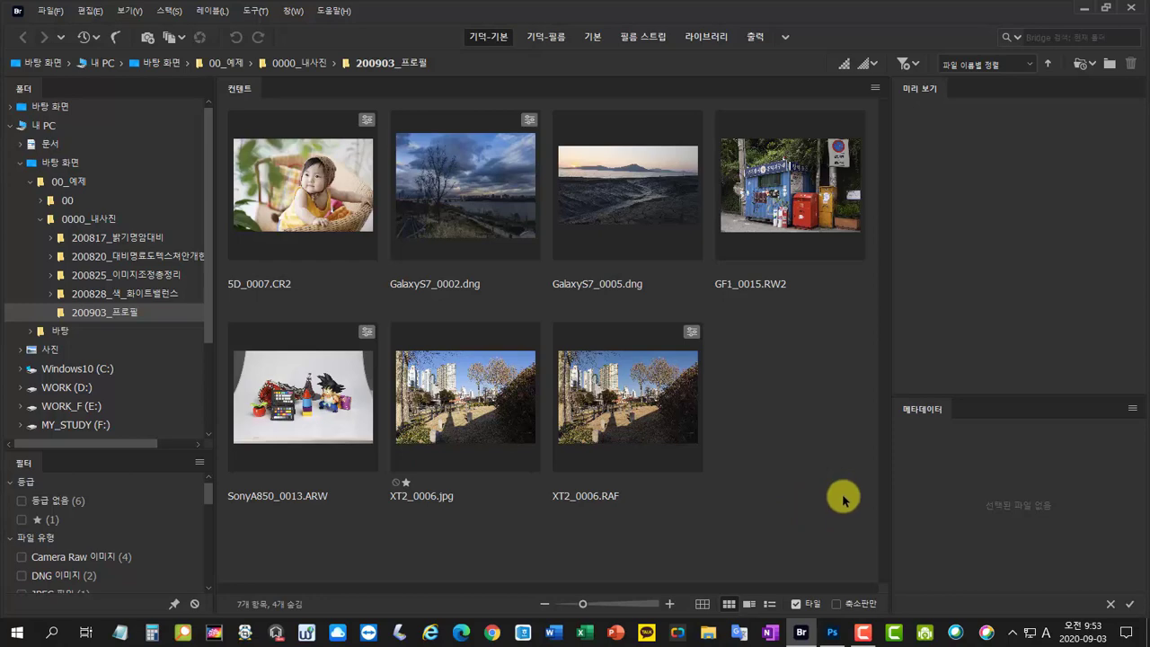
Open all the photos of the 200903_프로필 folder together in Camera Raw.
key(ctrl+a)
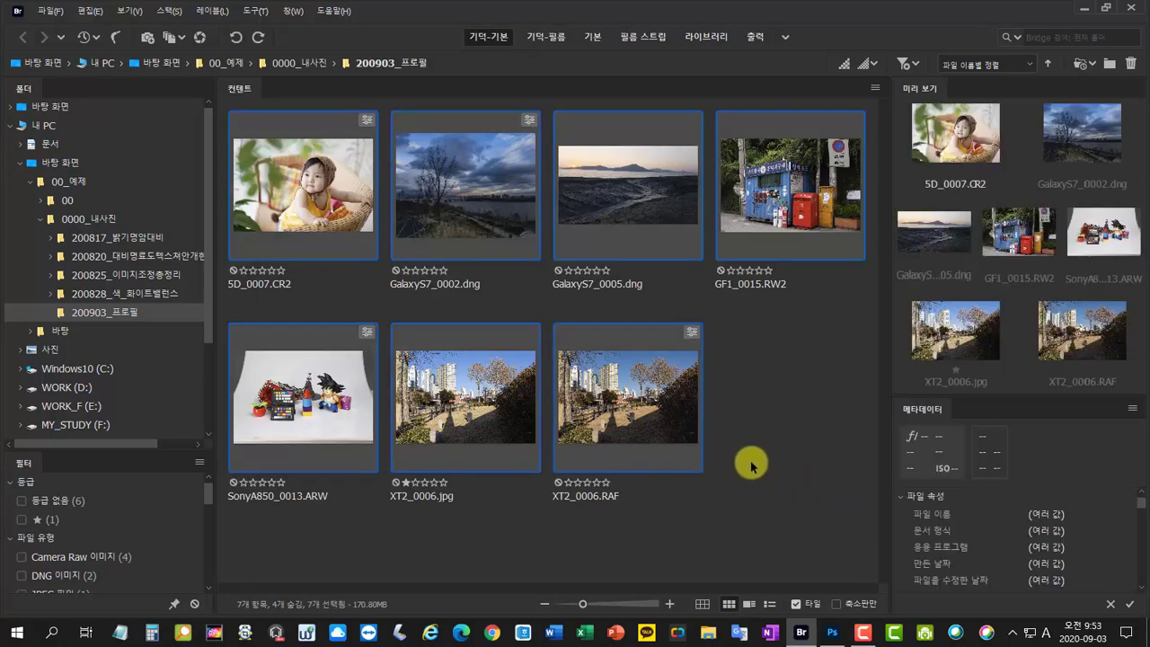
right_click(674, 402)
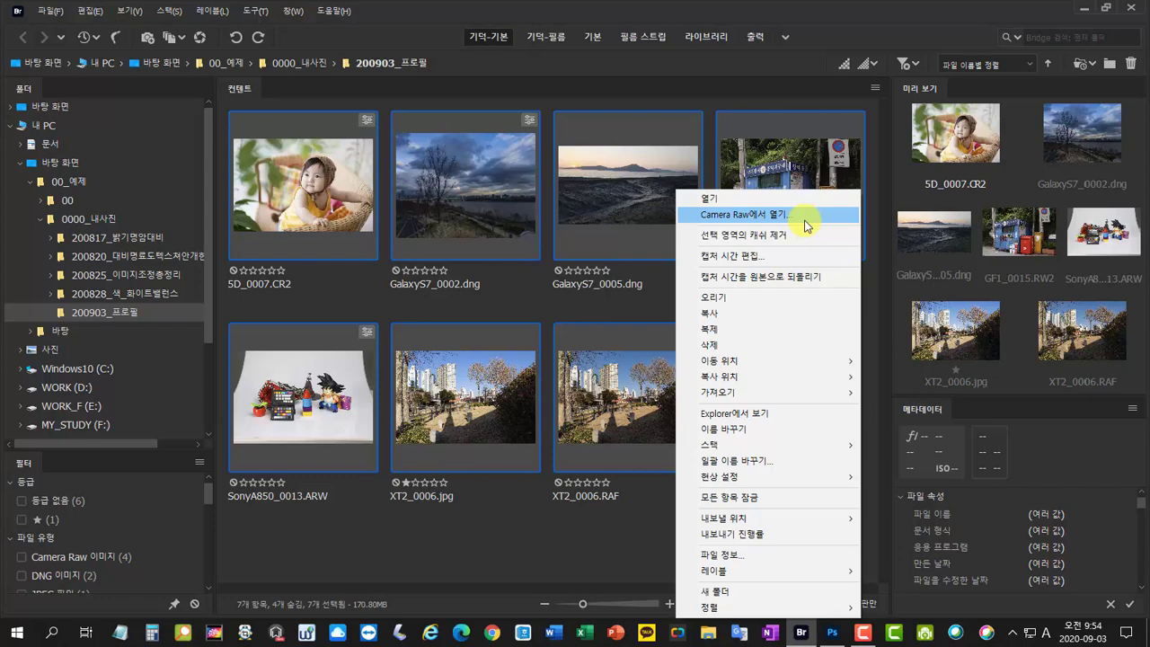
click(744, 215)
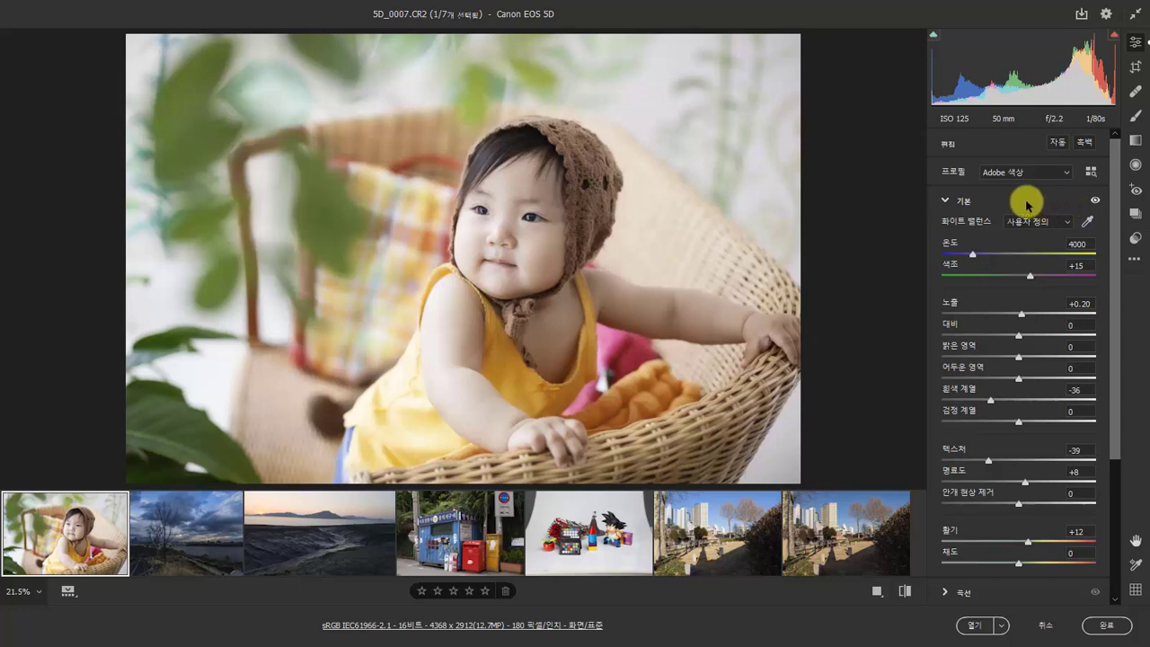
Look through the opened RAW, DNG and JPEG photos and check which profile each one uses above the 기본 settings.
click(950, 202)
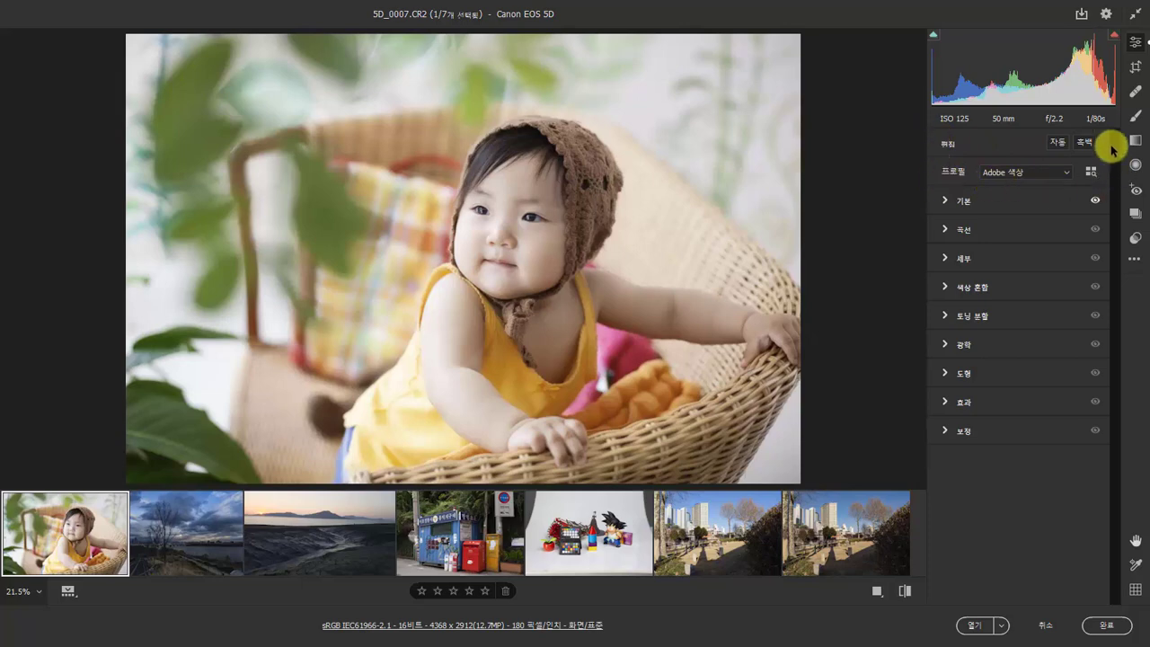
click(1069, 200)
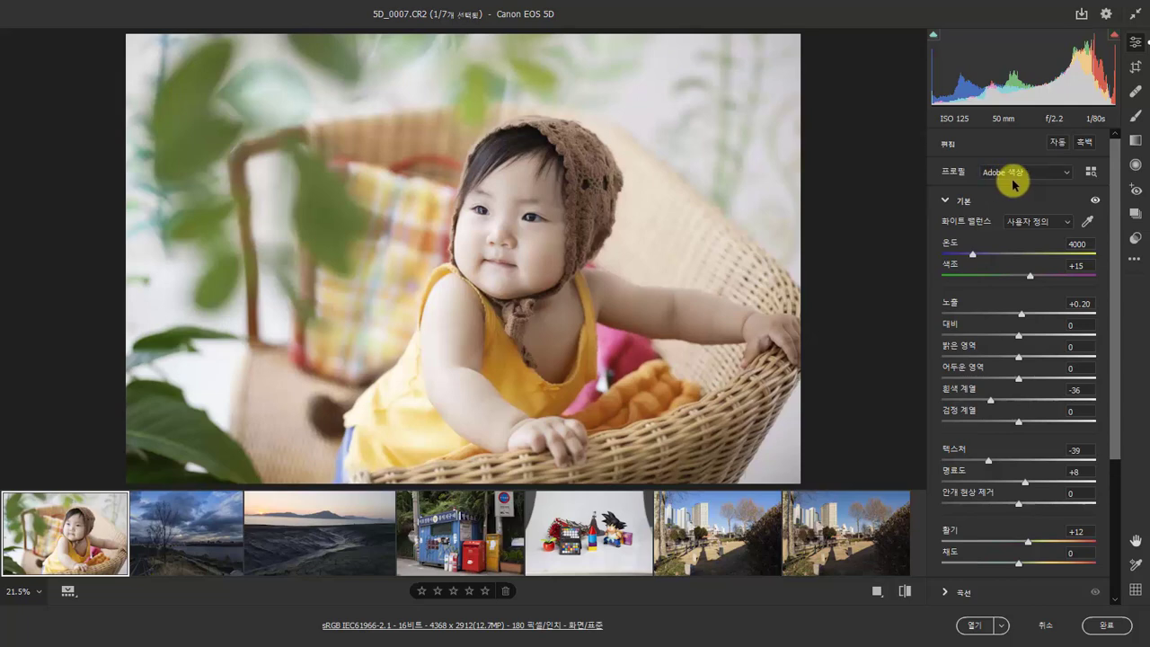
click(220, 566)
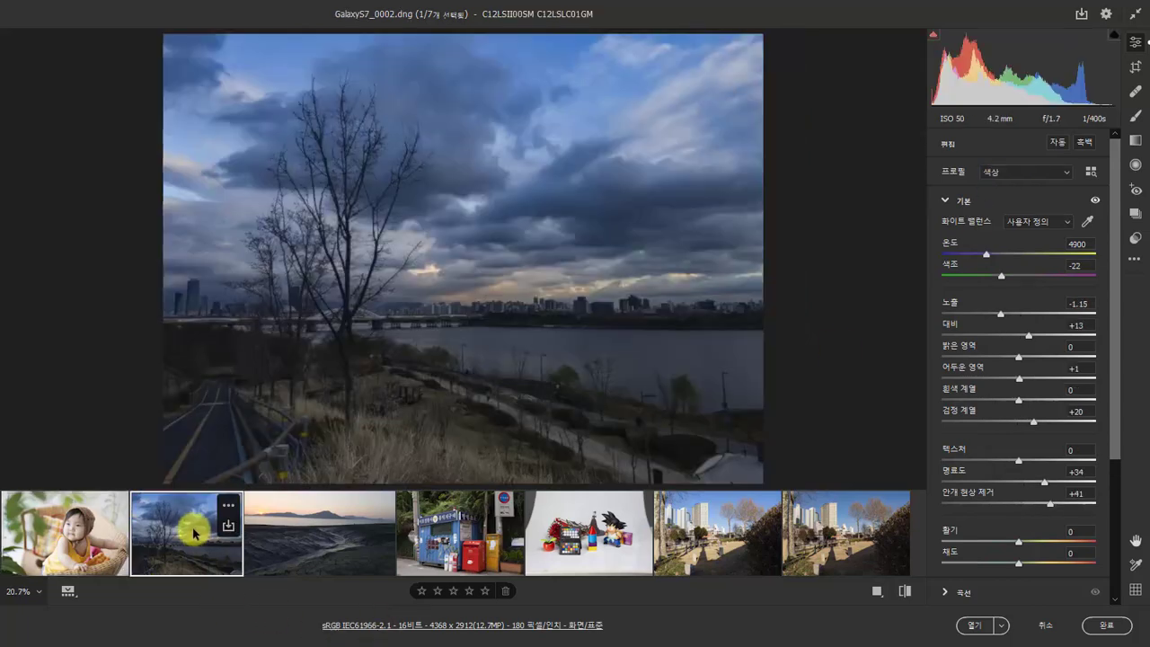
click(286, 543)
click(419, 542)
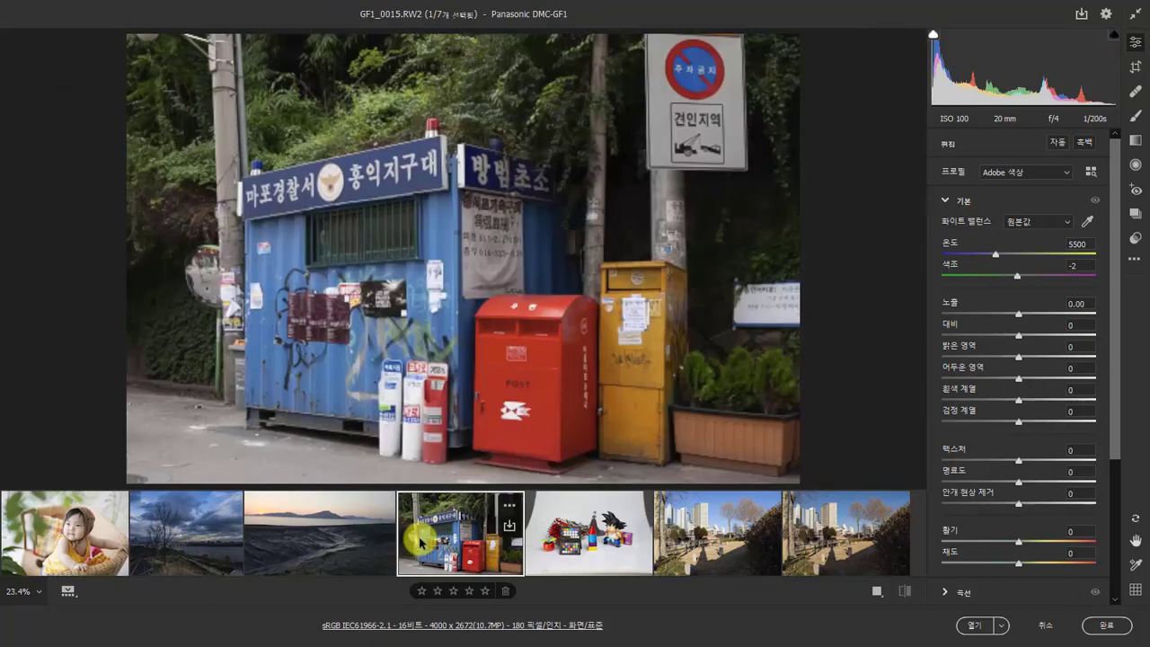
click(553, 539)
click(719, 543)
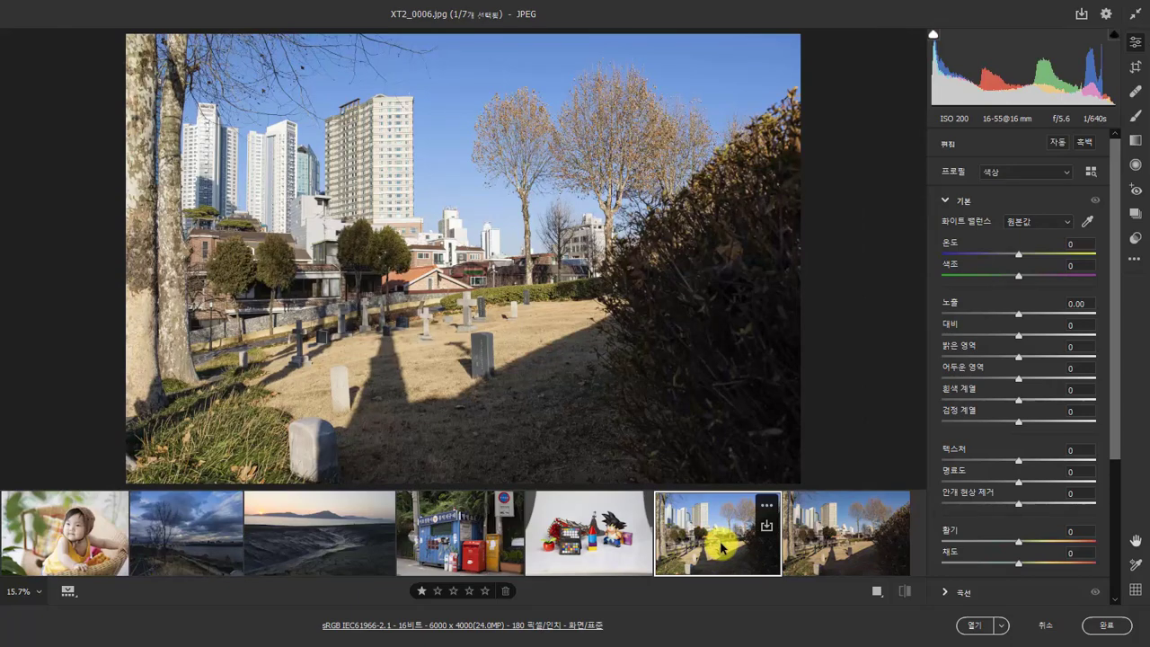
click(180, 536)
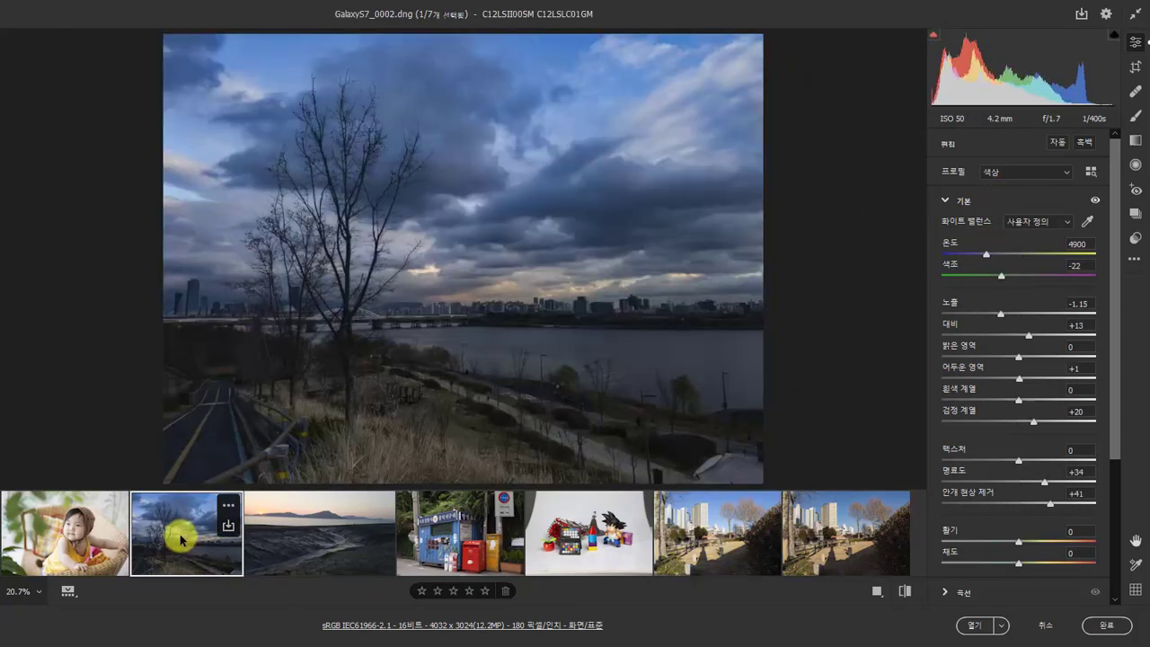
click(813, 539)
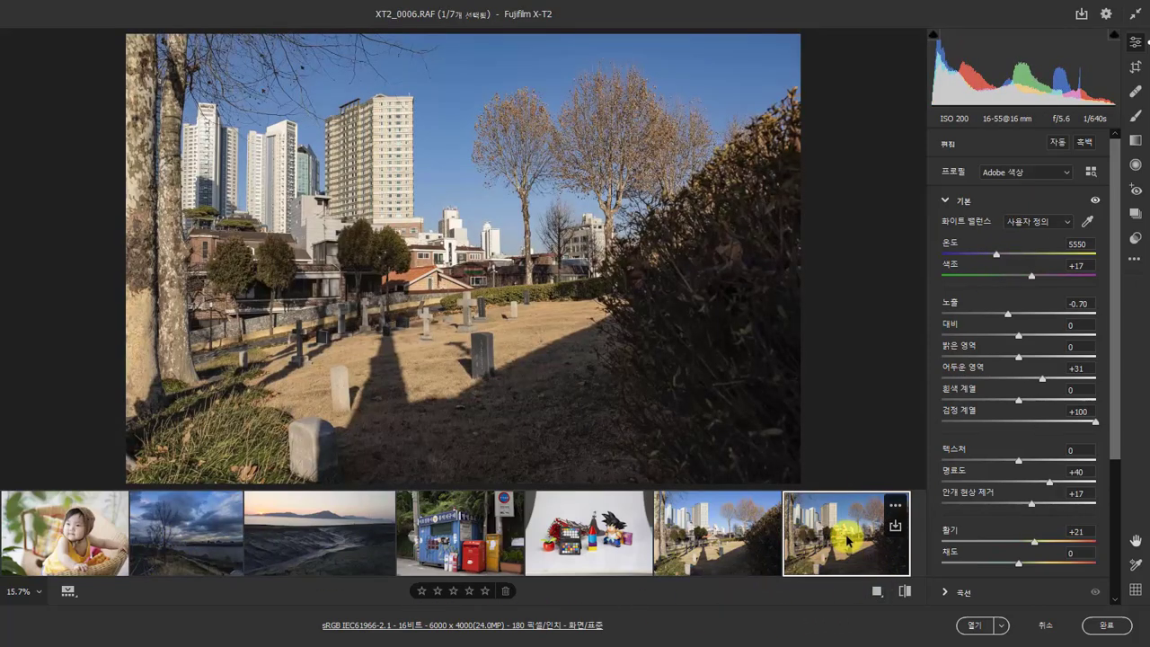
Select 5D_0007.CR2 and open the full profile browser for it.
click(62, 516)
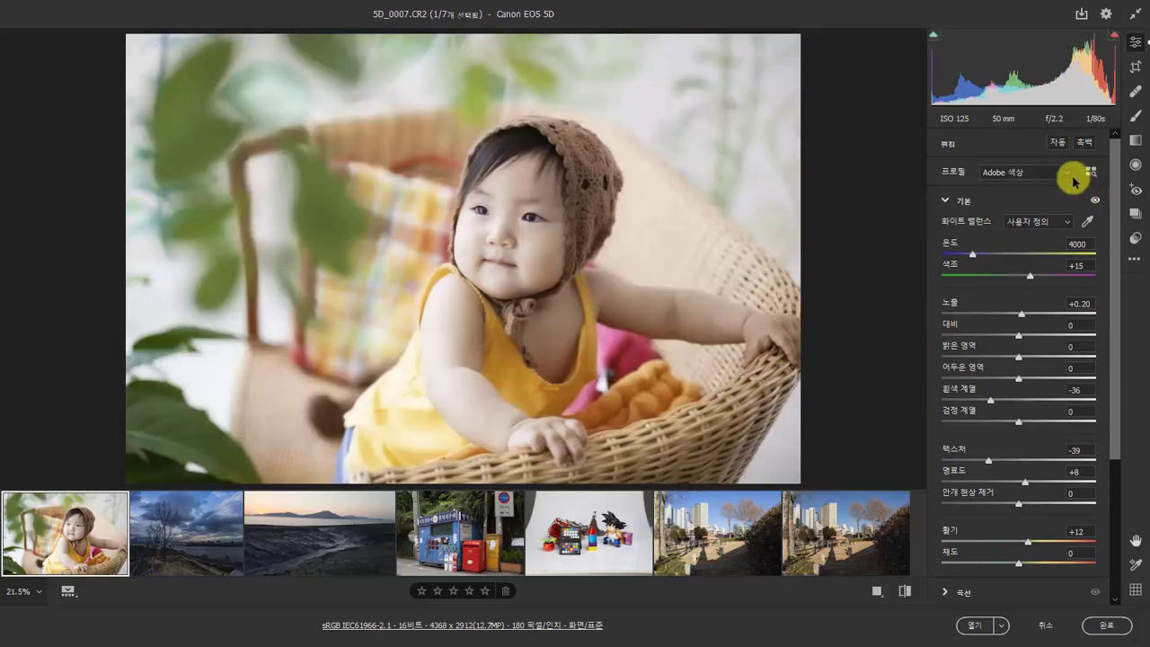
click(1069, 173)
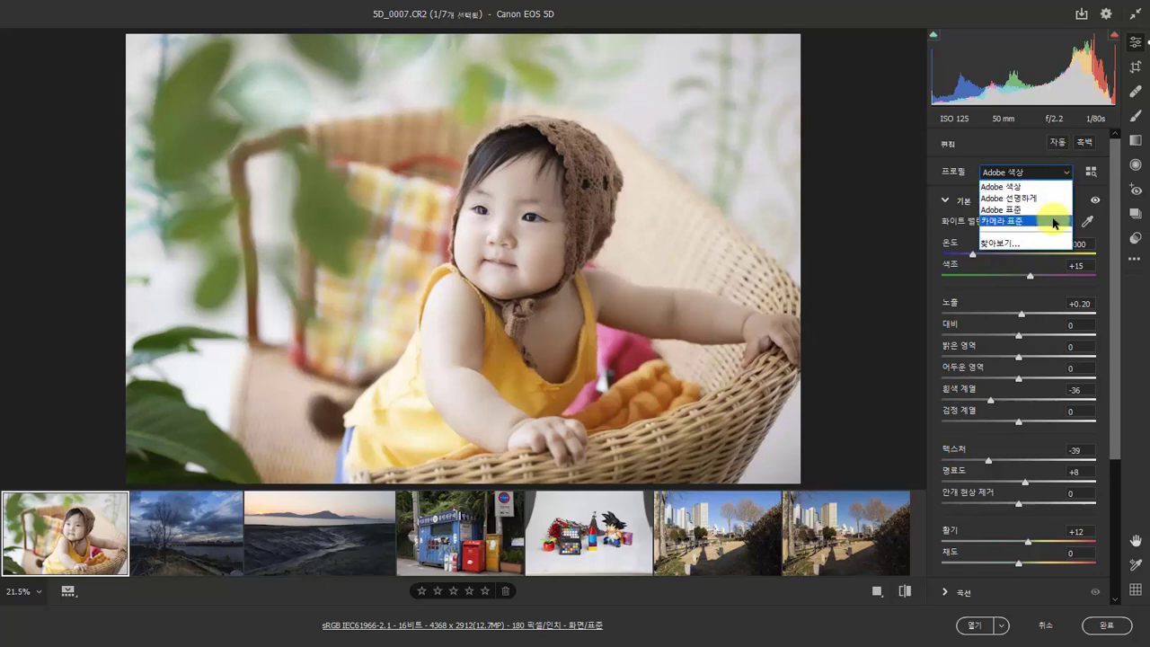
click(1051, 244)
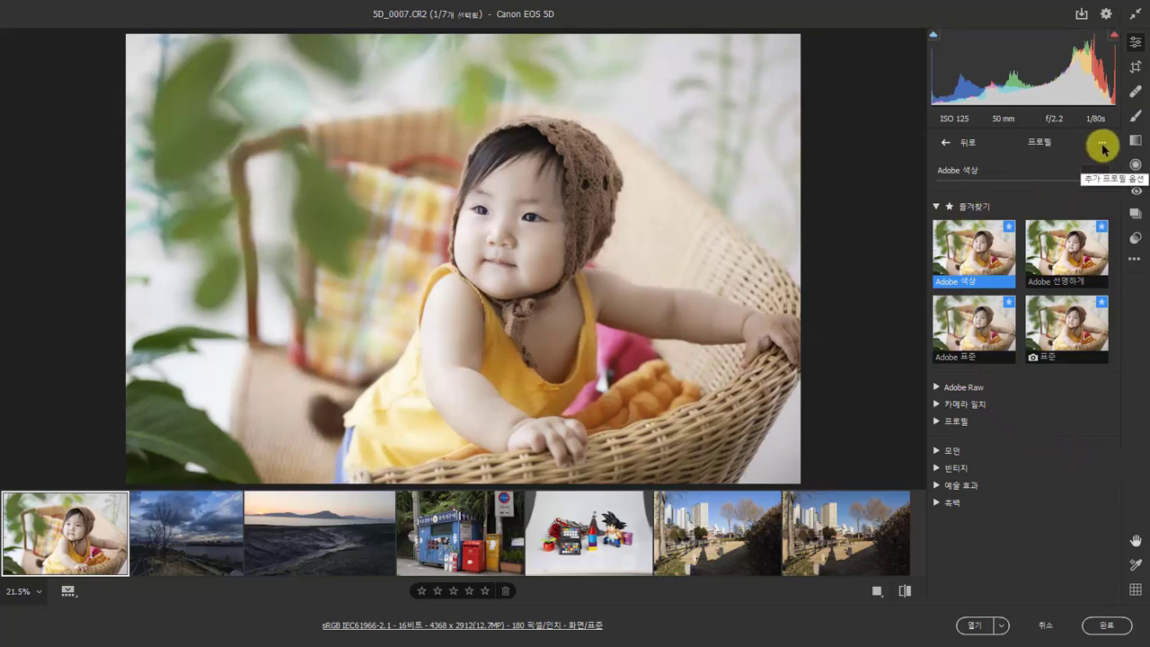
Show the profiles as a list (목록) and return them to the thumbnail grid (격자).
click(1103, 145)
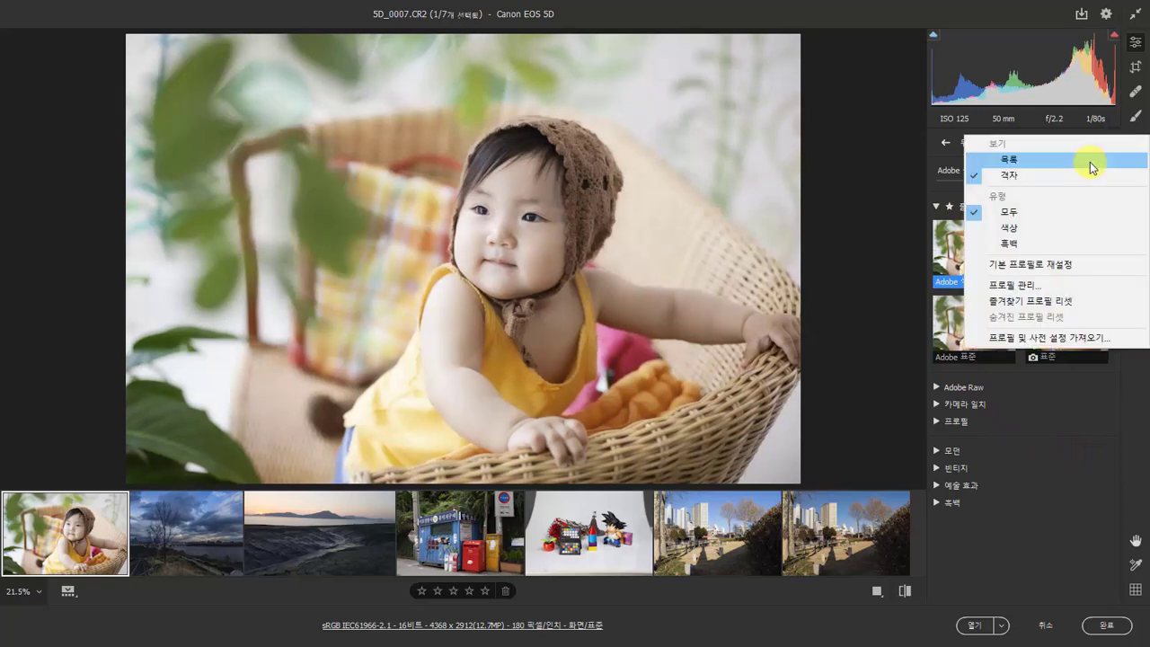
click(1090, 161)
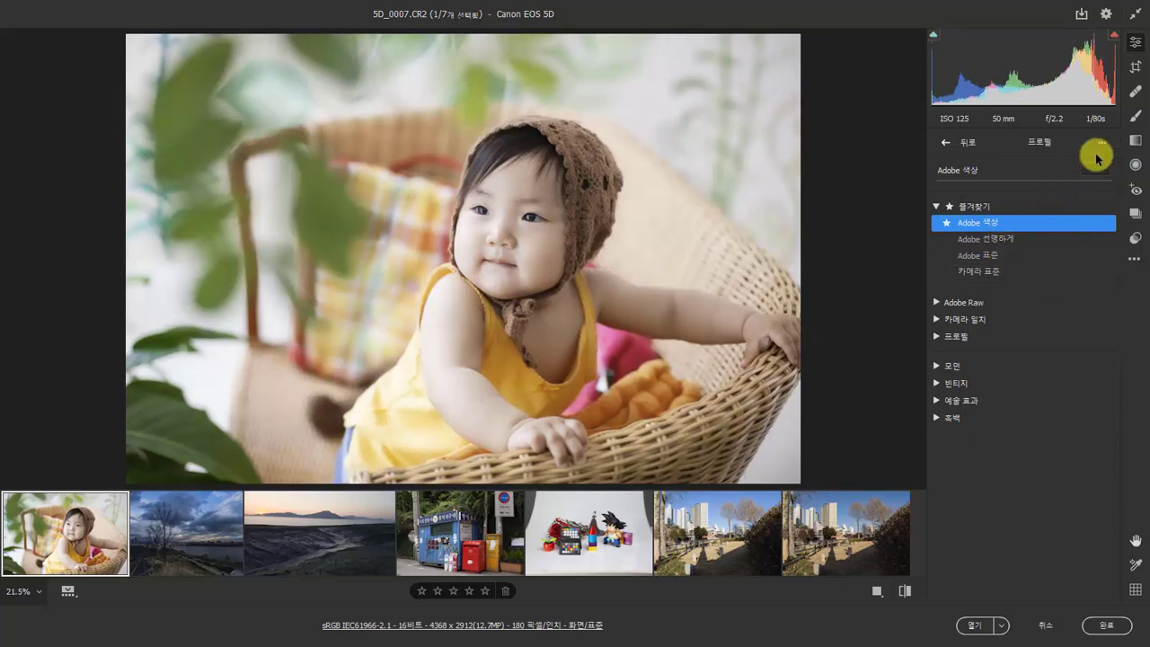
click(1102, 143)
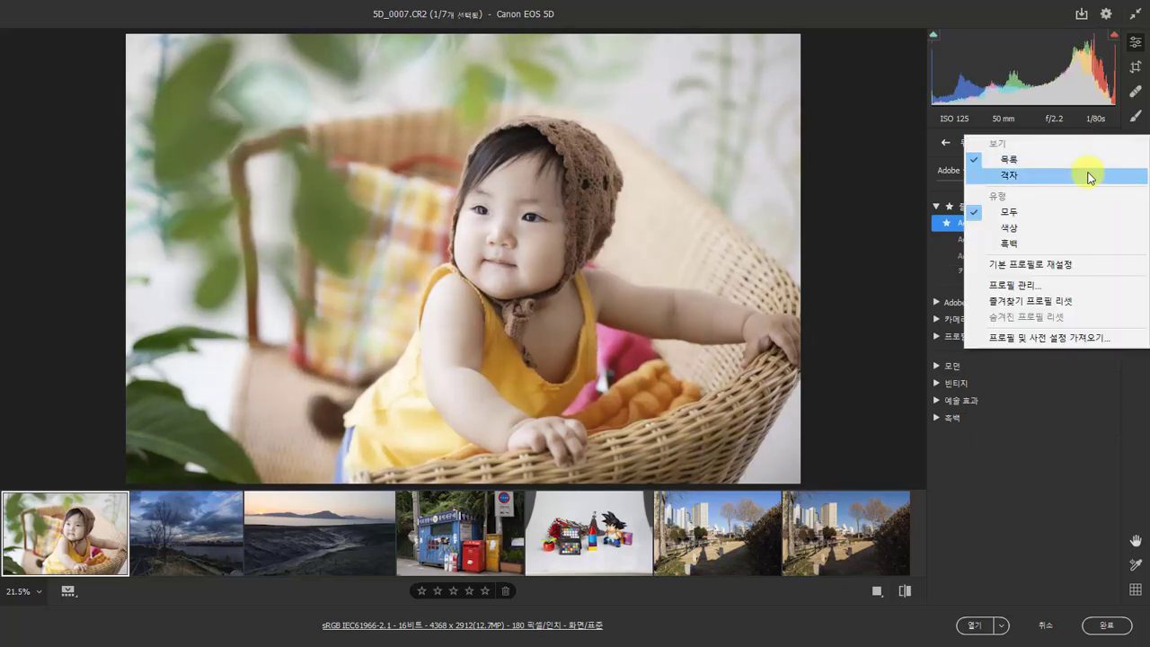
click(1090, 177)
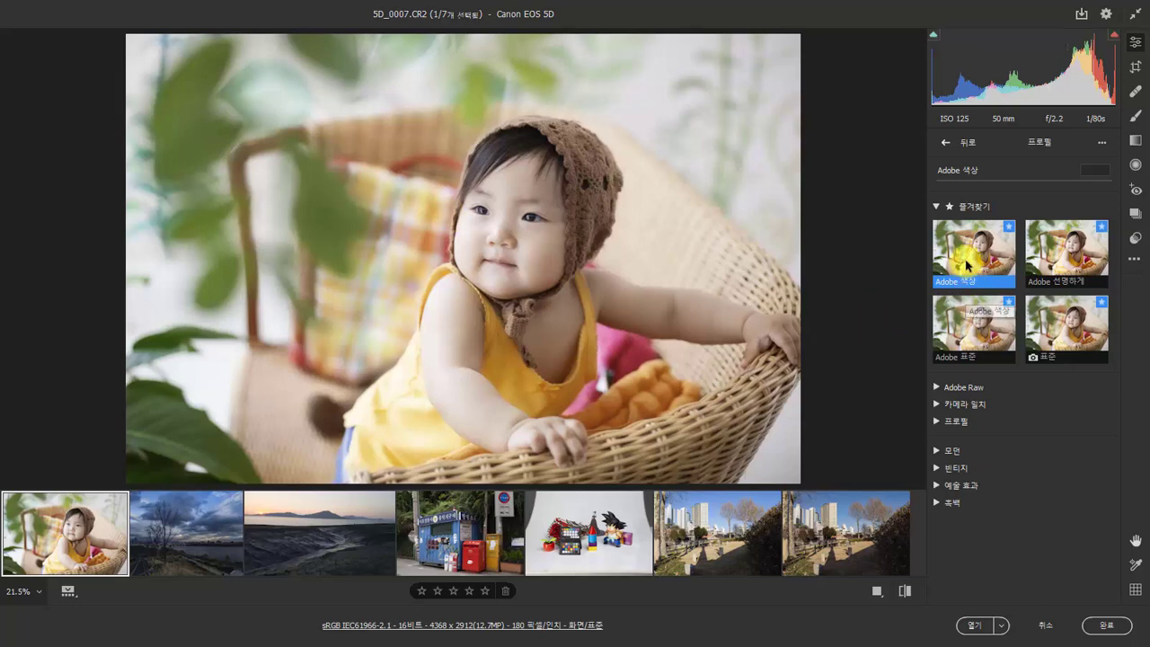
Try the favorite profiles Adobe 선명하게 and Adobe 표준 on 5D_0007.CR2.
click(1081, 266)
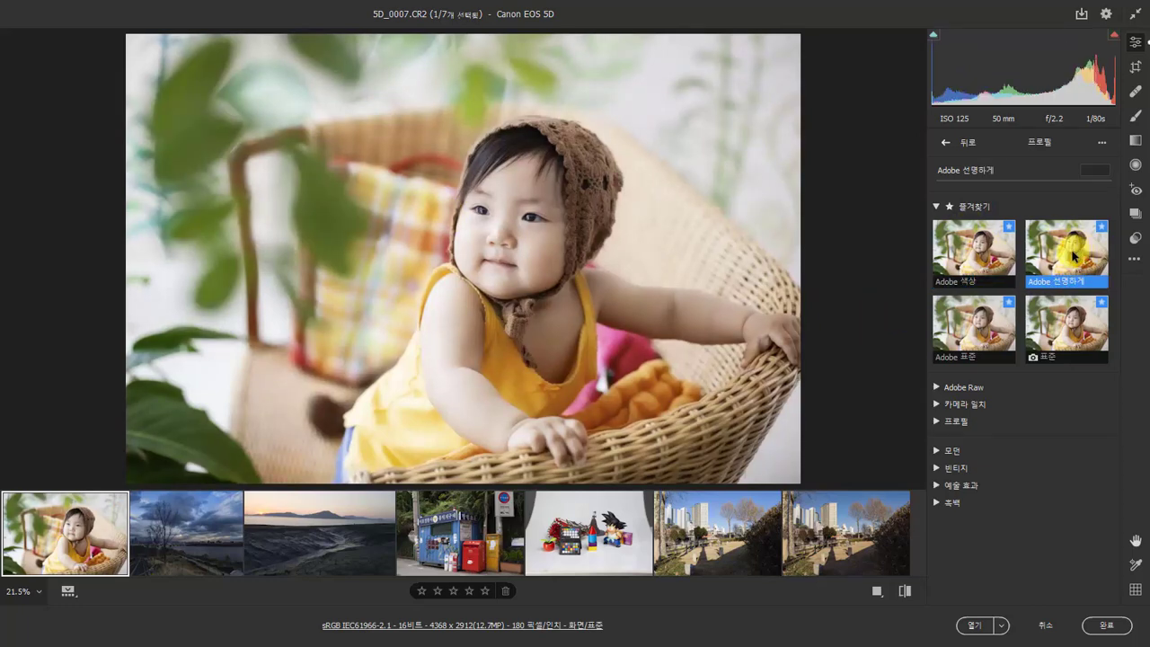
click(986, 344)
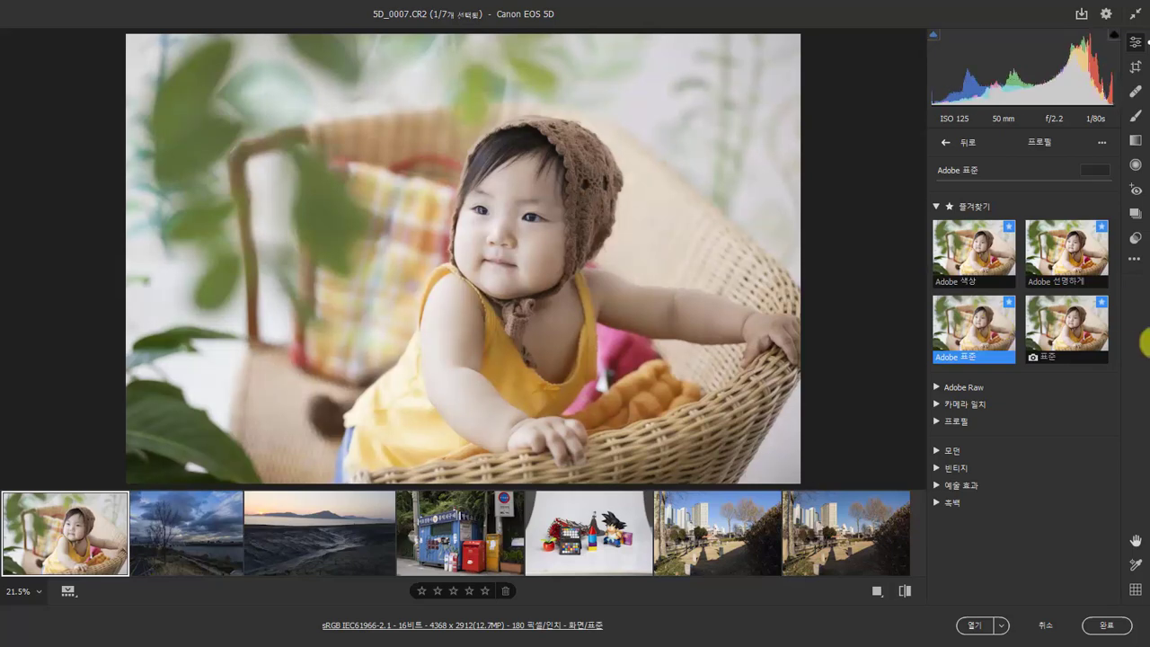
Collapse the favorites and examine the profiles in the Adobe Raw group, closing that group again.
click(935, 206)
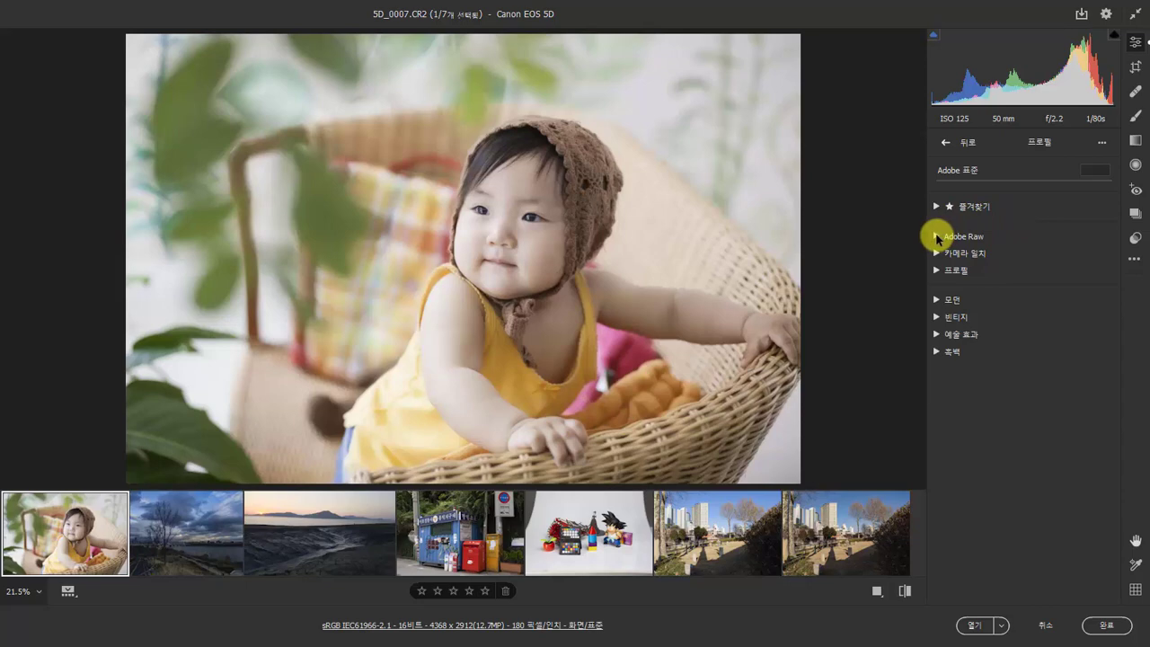
click(937, 238)
drag(1117, 237, 1116, 242)
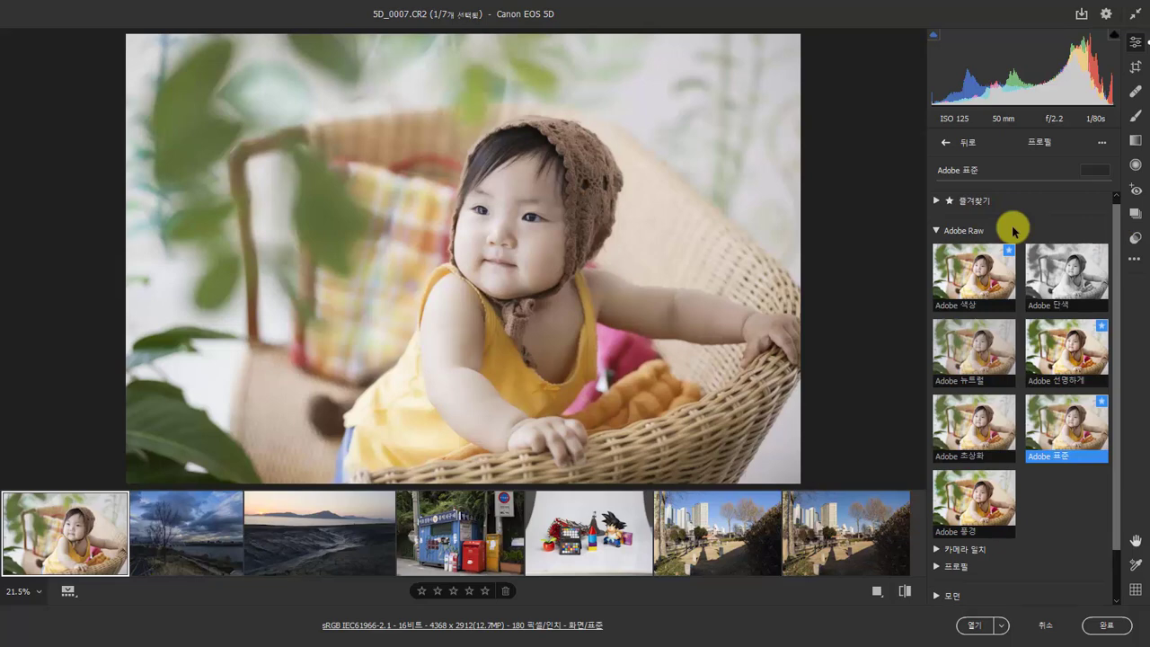
click(936, 231)
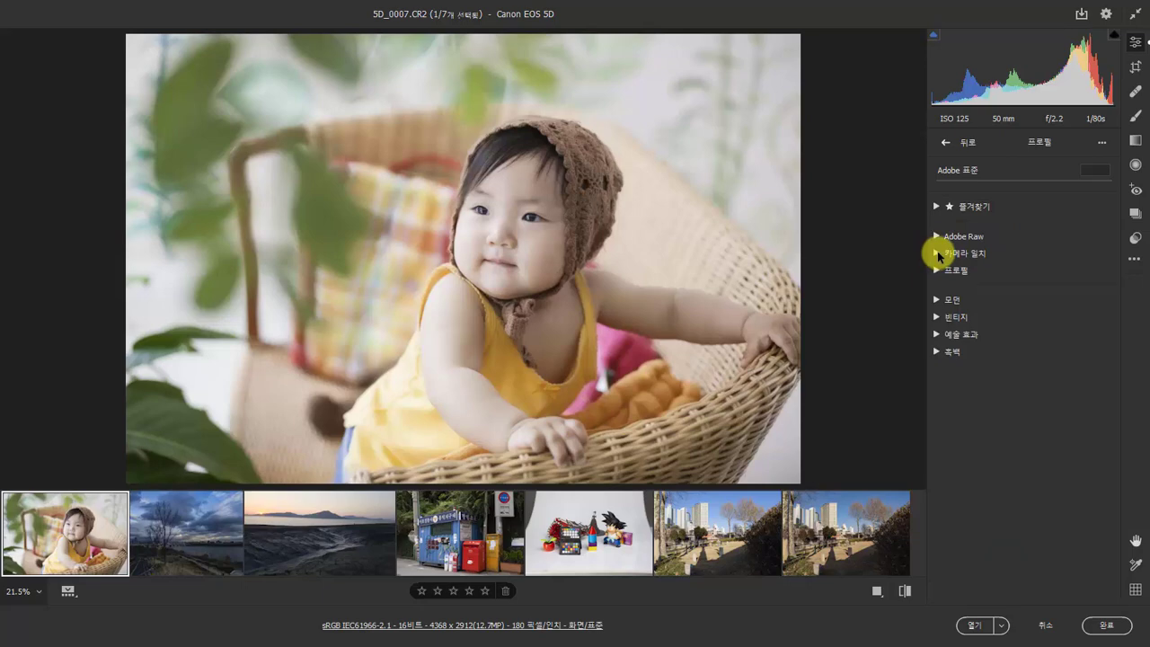
Apply the 풍경 profile from the 카메라 일치 group to 5D_0007.CR2 and collapse the group.
click(937, 254)
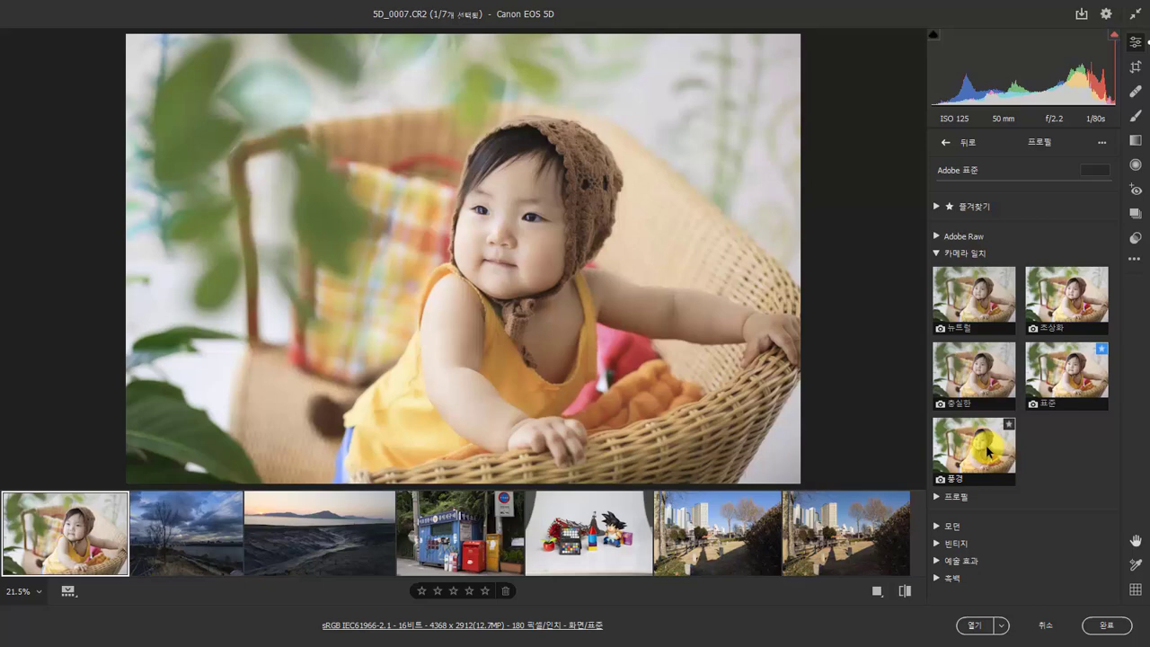
click(988, 451)
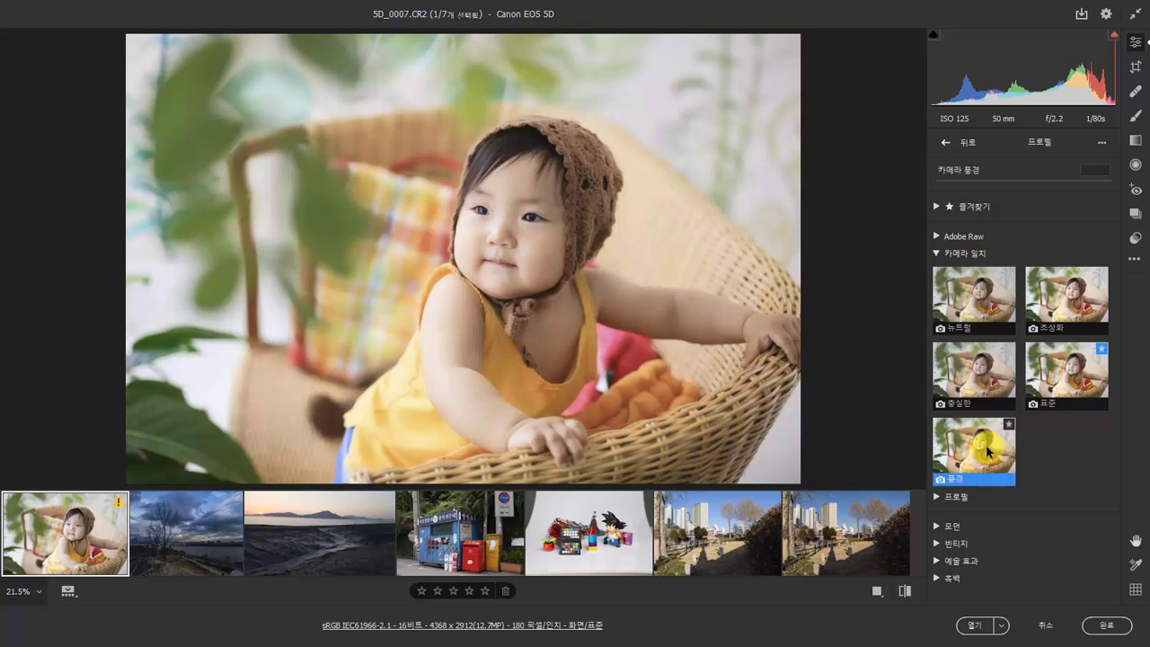
click(978, 253)
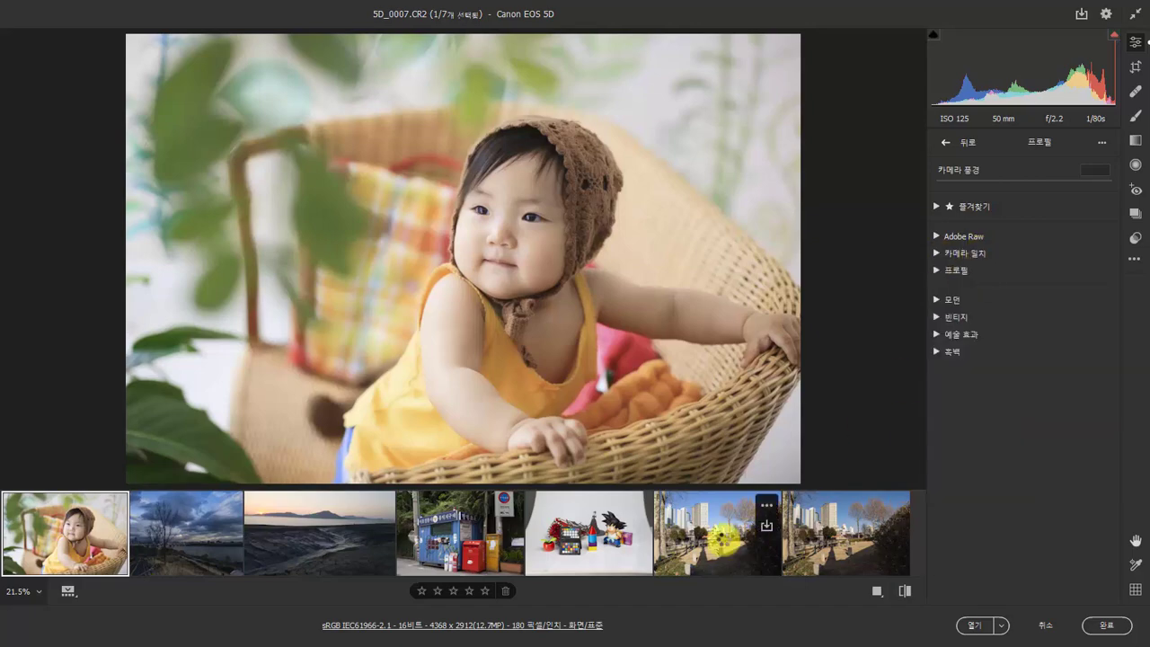
Compare the profile groups offered for the JPEG, DNG and various cameras' RAW photos, and return to 5D_0007.CR2.
click(726, 542)
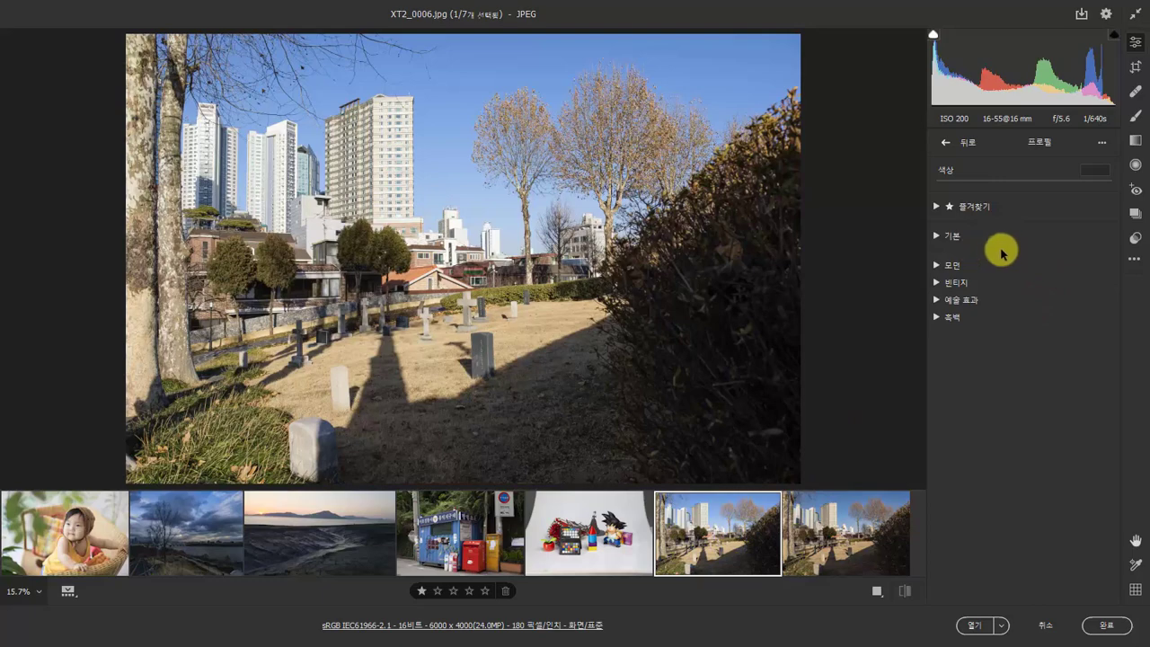
click(300, 518)
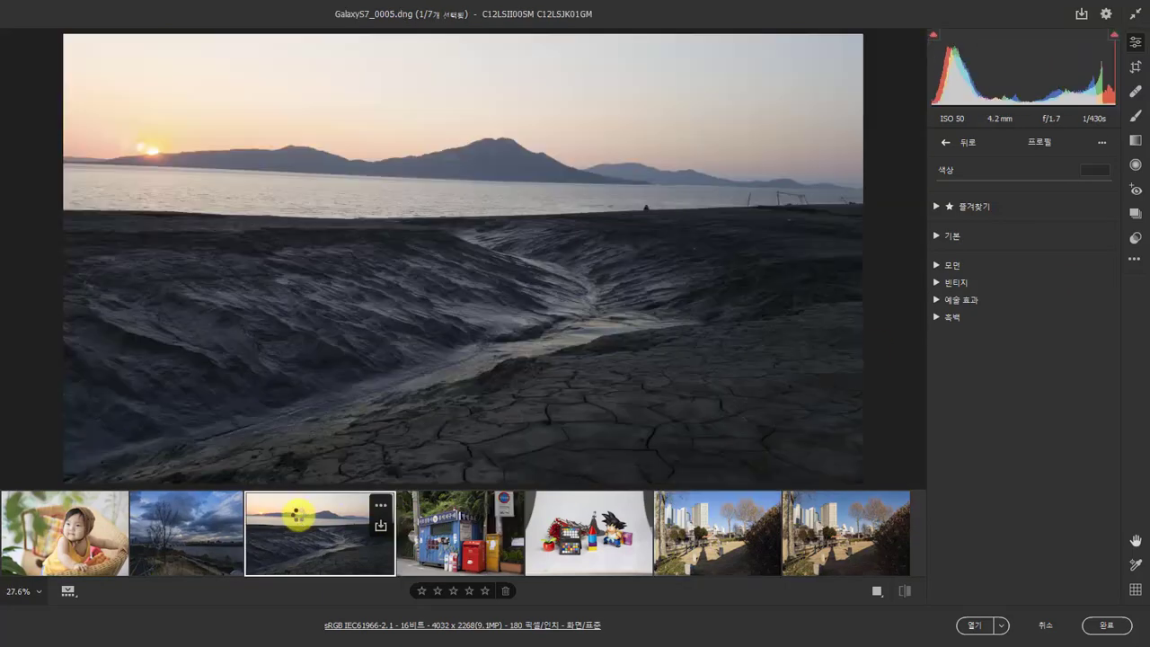
click(183, 521)
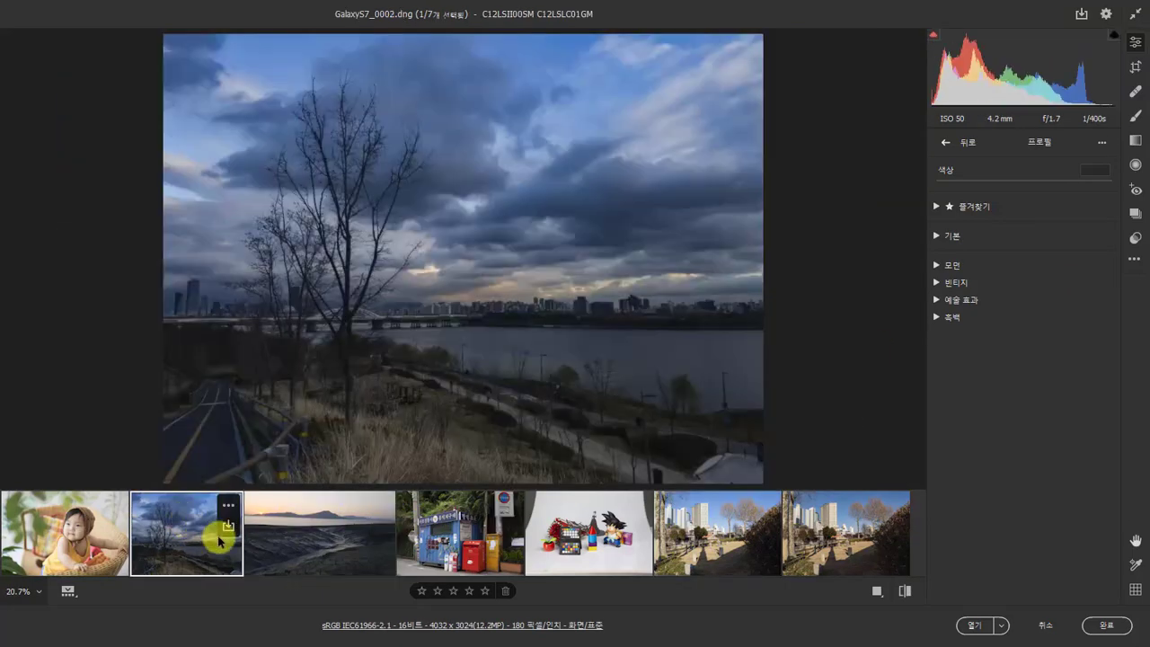
click(297, 549)
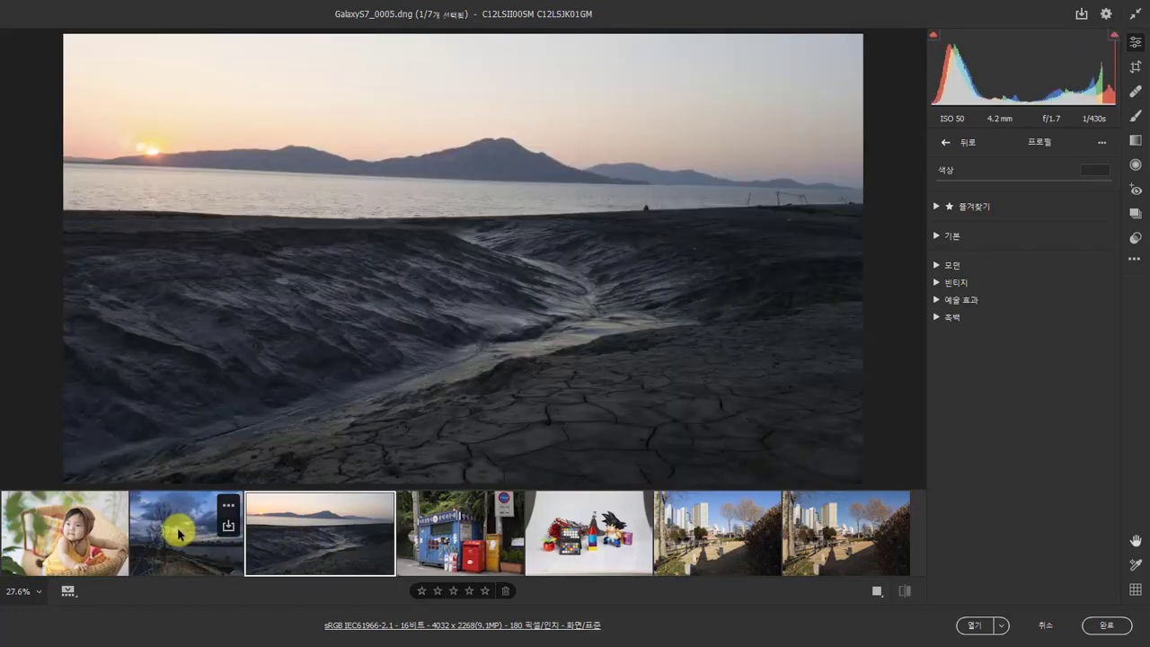
click(178, 534)
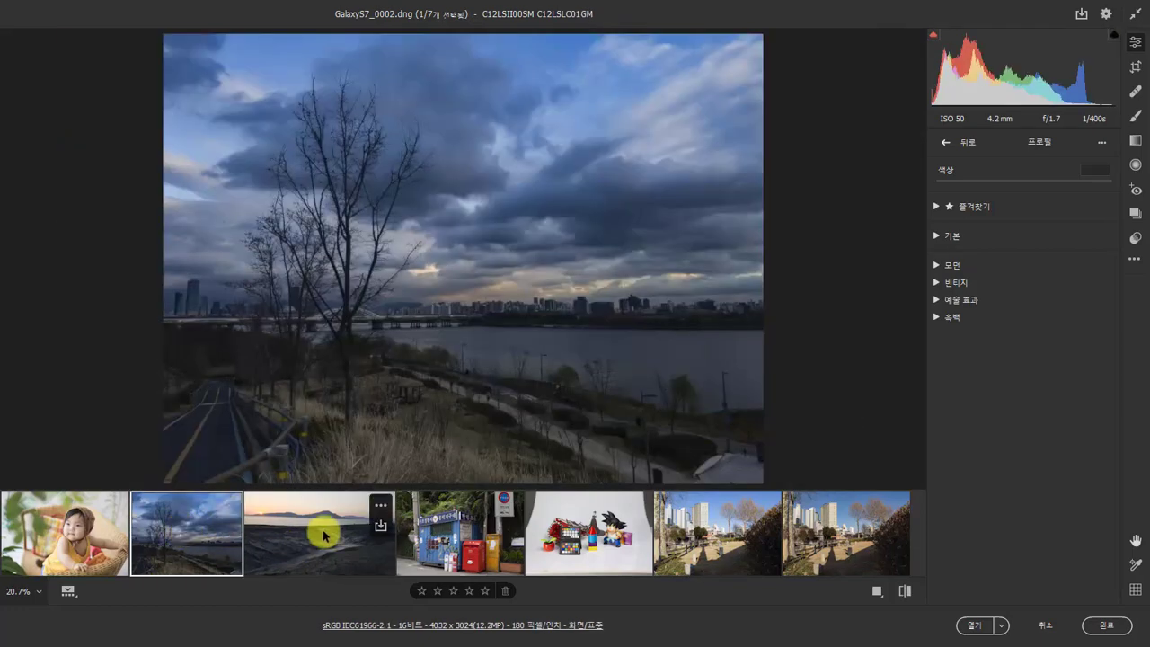
click(322, 536)
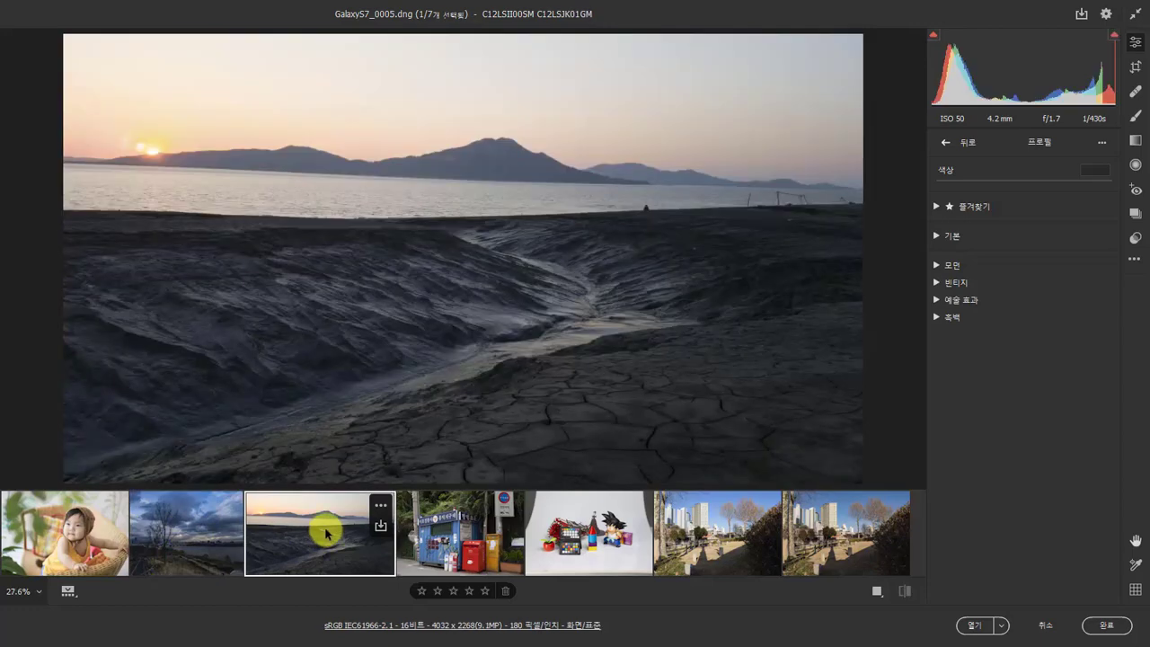
click(450, 534)
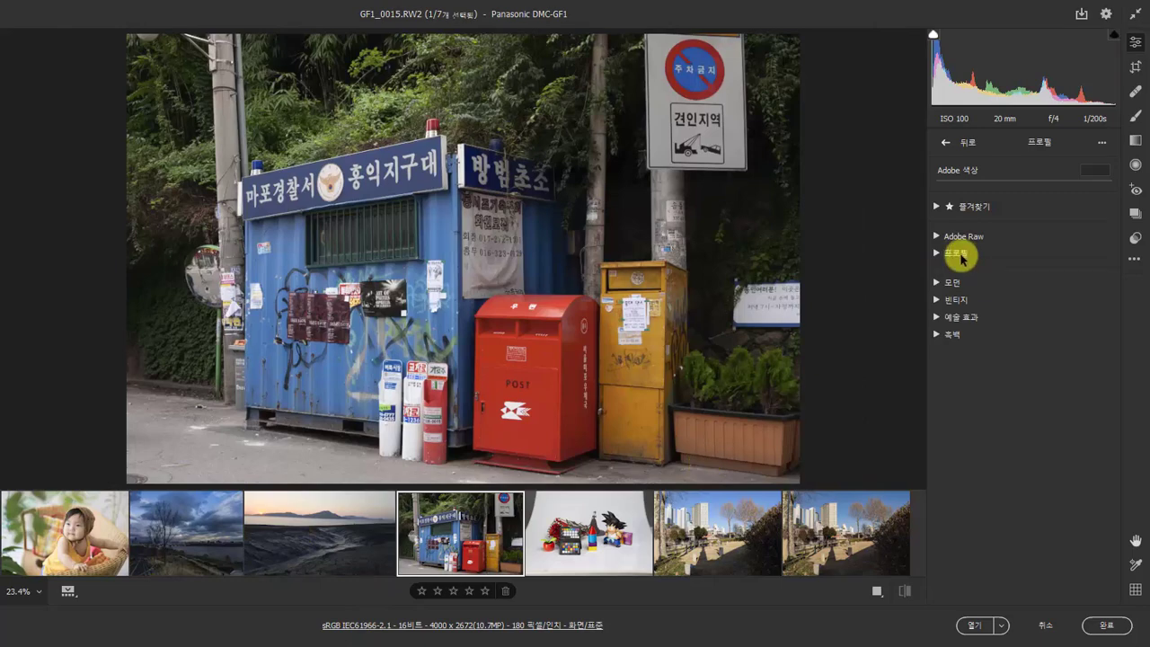
click(579, 523)
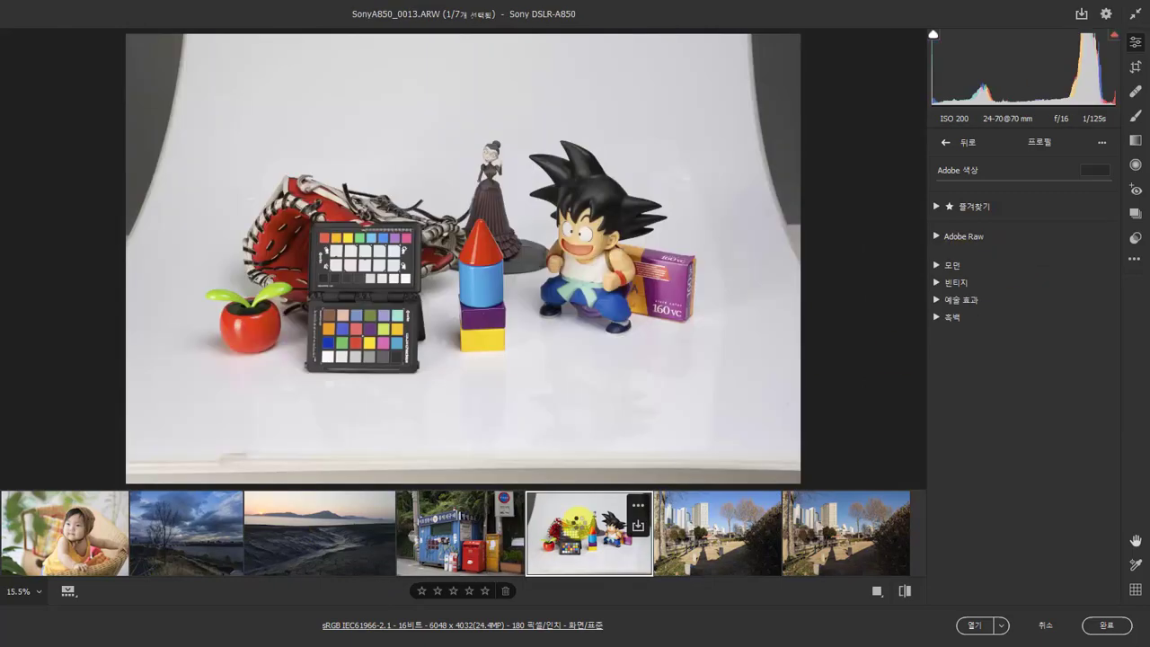
click(813, 550)
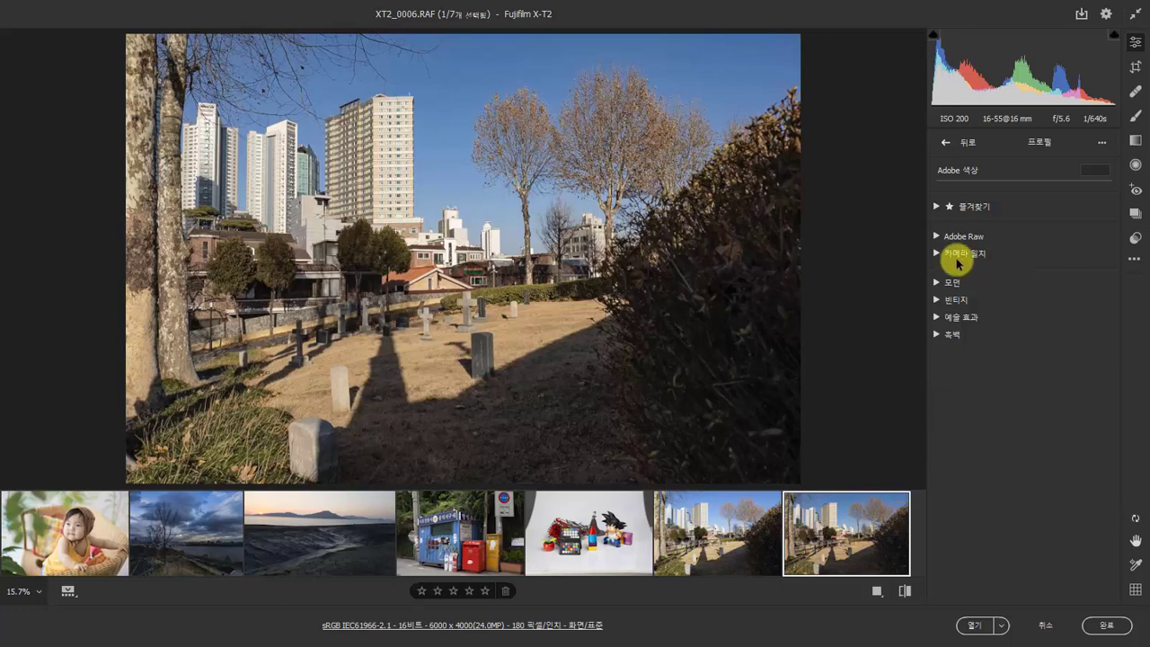
click(27, 532)
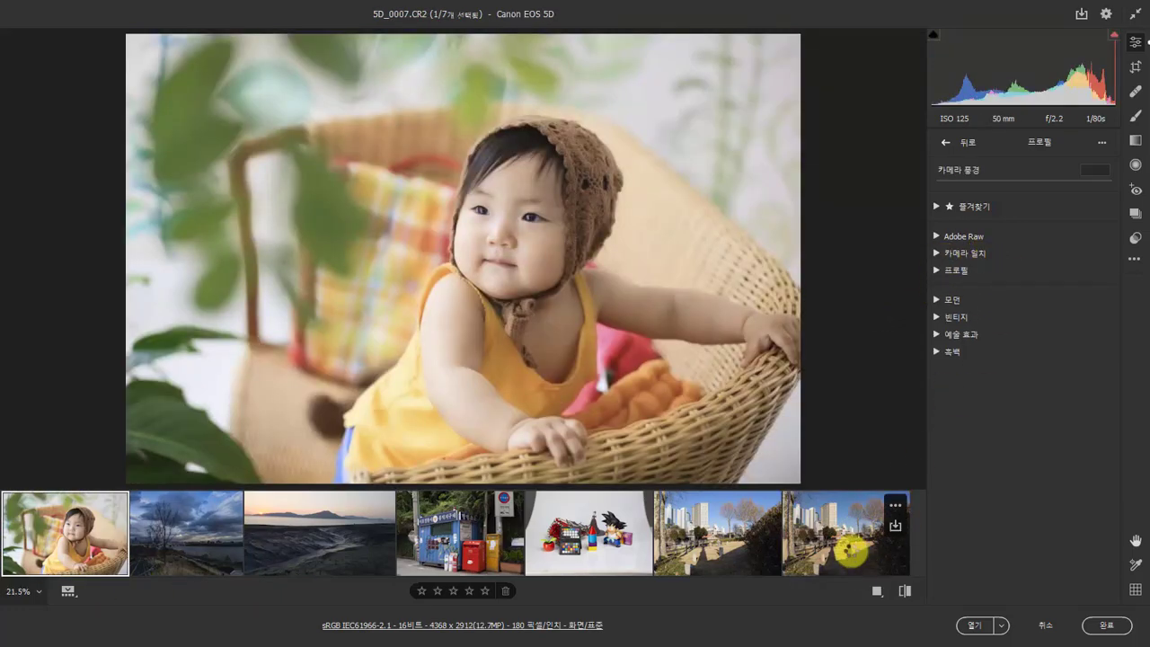
Compare the 카메라 일치 profiles offered for XT2_0006.RAF with those for 5D_0007.CR2, finishing on XT2_0006.RAF with the full list including the monochrome ones.
click(849, 550)
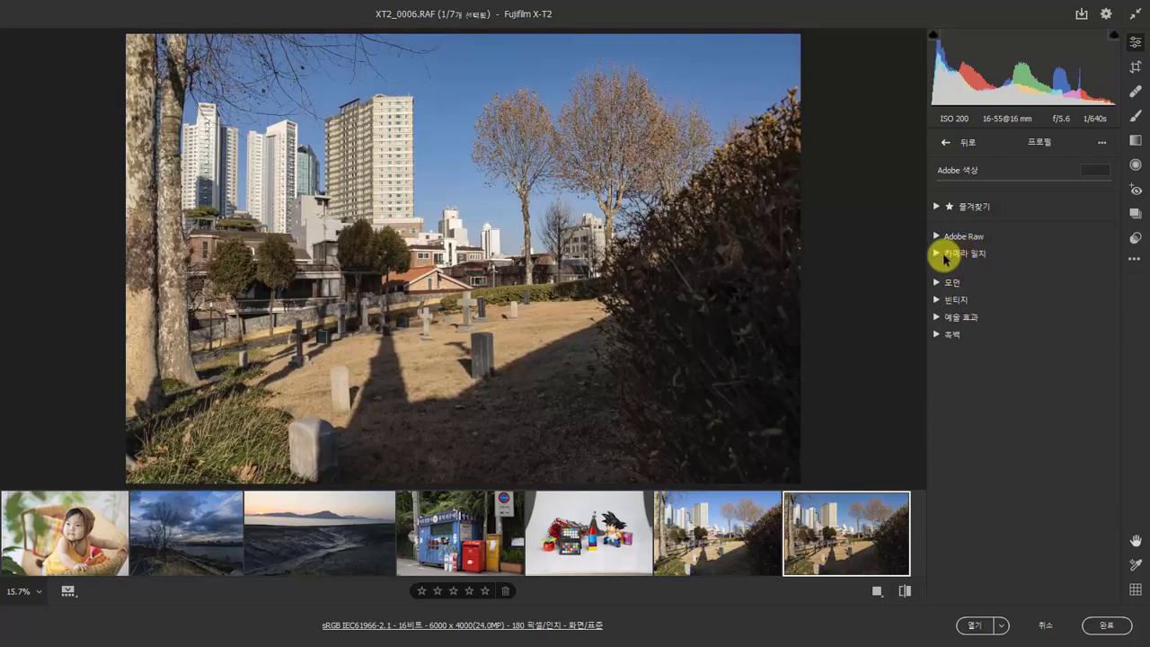
click(937, 255)
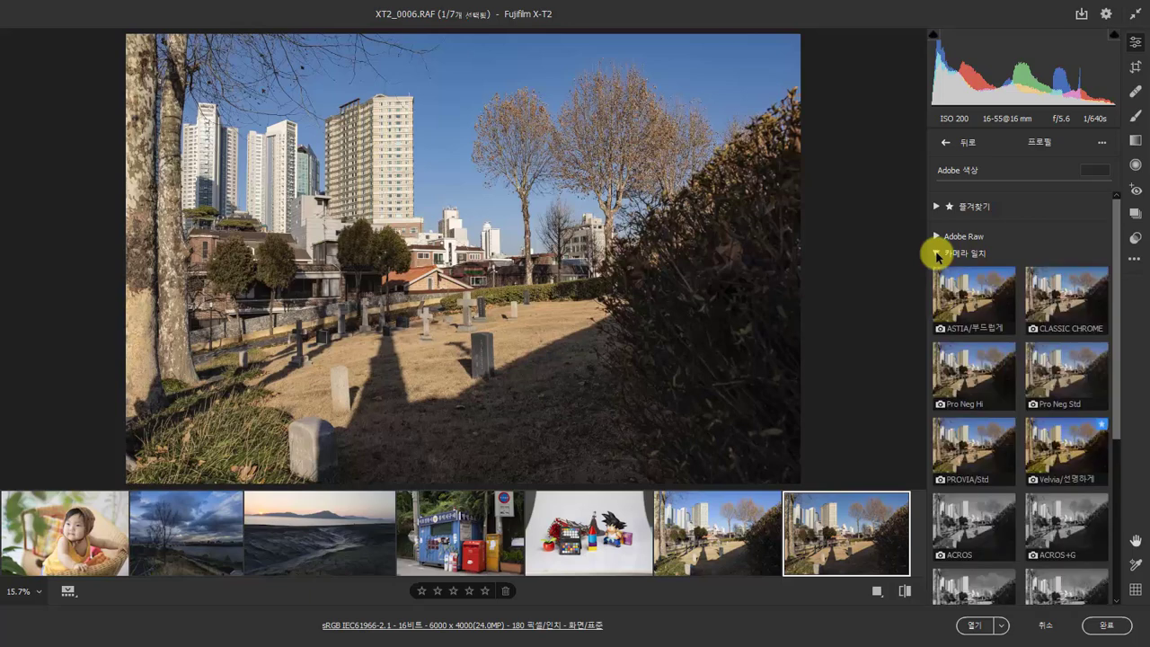
mouse_move(1117, 306)
mouse_down()
mouse_move(1115, 397)
mouse_move(1117, 326)
mouse_up()
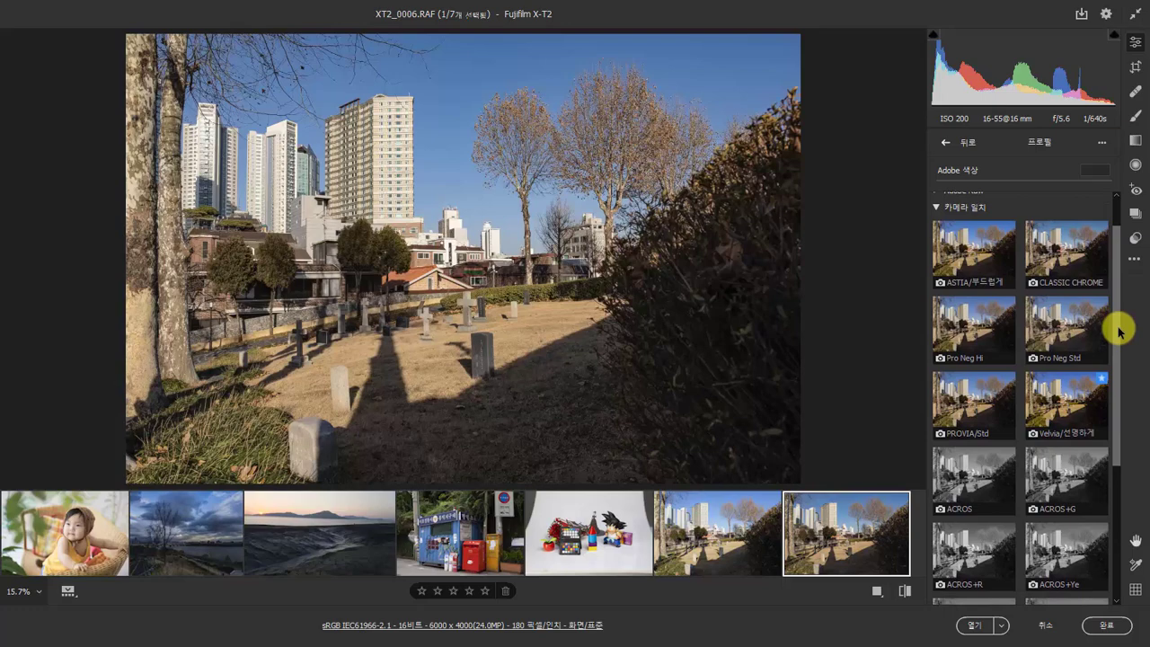
click(58, 548)
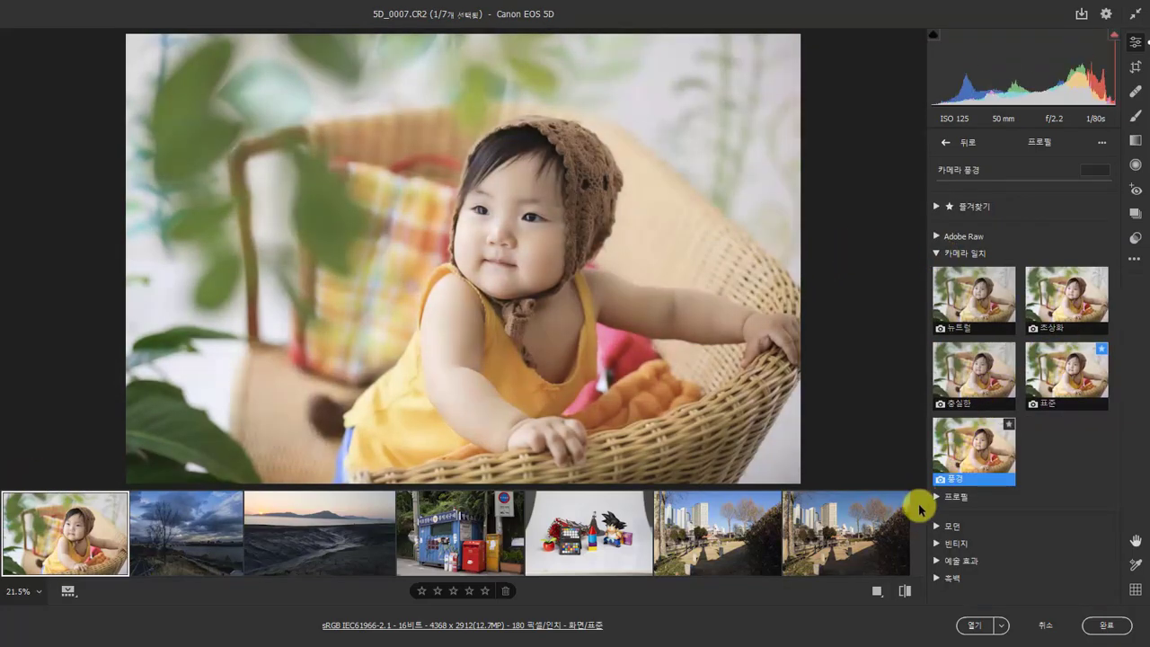
click(888, 521)
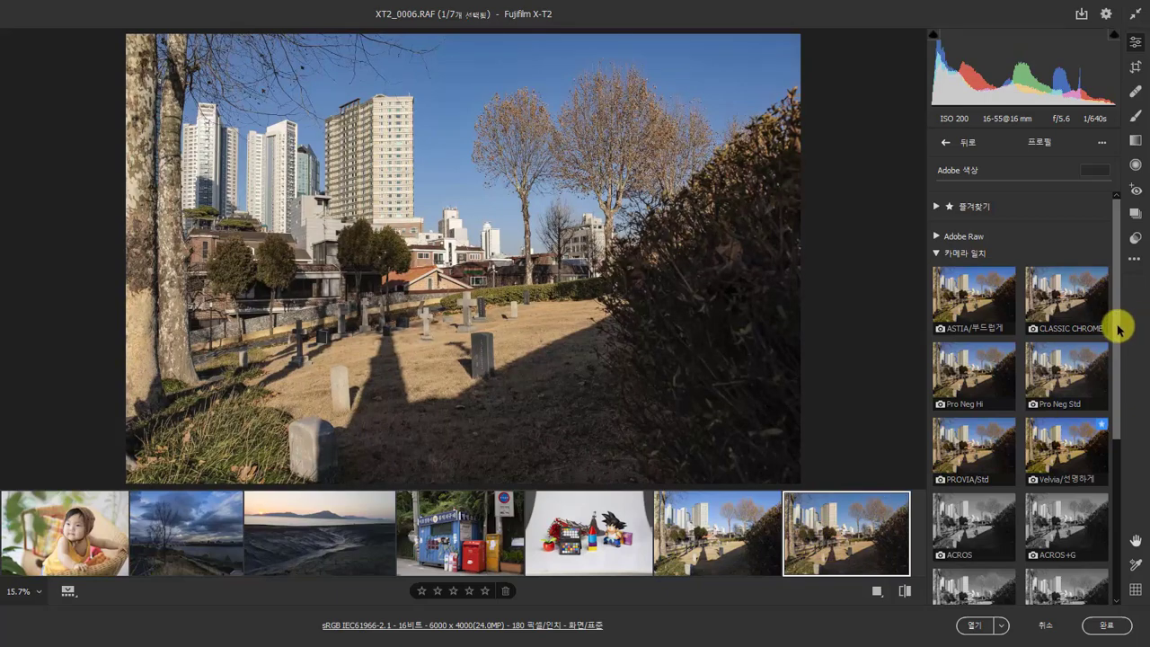
scroll(957, 330, down, 1)
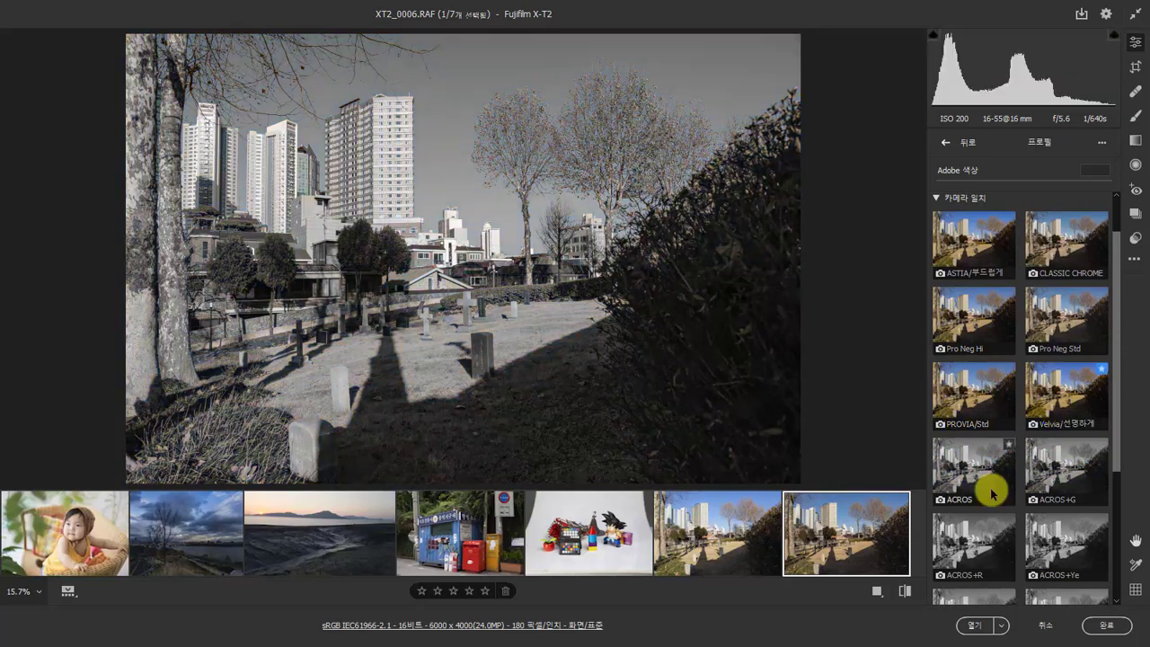
drag(1118, 429, 1113, 541)
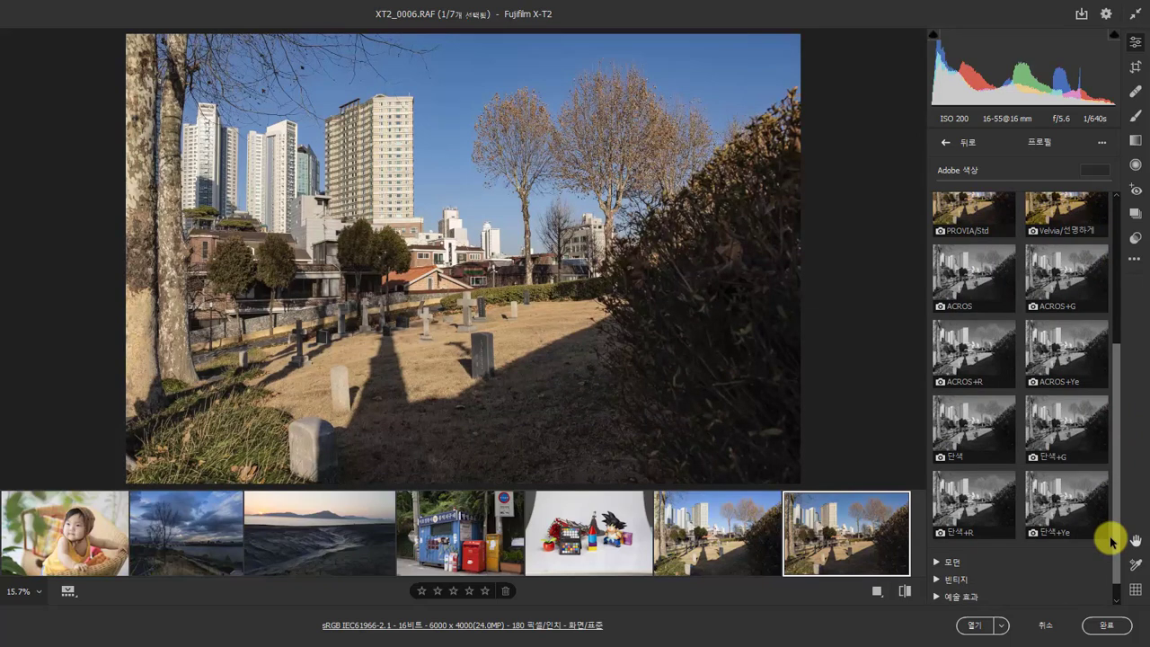
drag(1113, 541, 1120, 372)
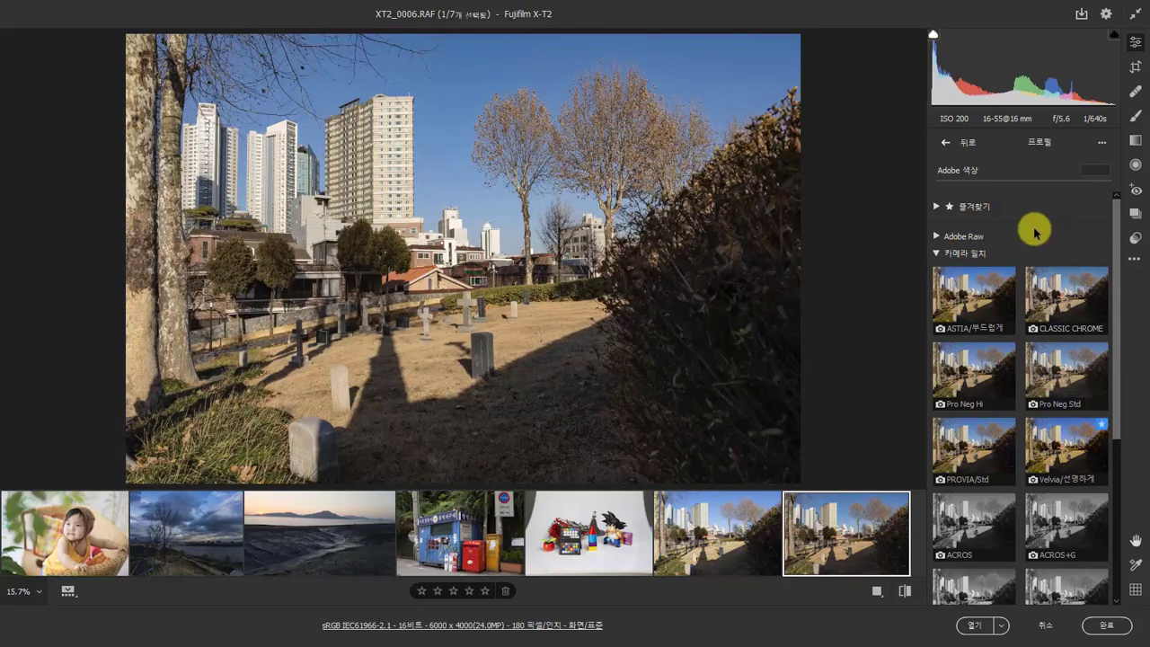
Check the Adobe Raw group for XT2_0006.RAF, then try the PROVIA/Std and Velvia/선명하게 profiles from the 카메라 일치 group.
click(940, 234)
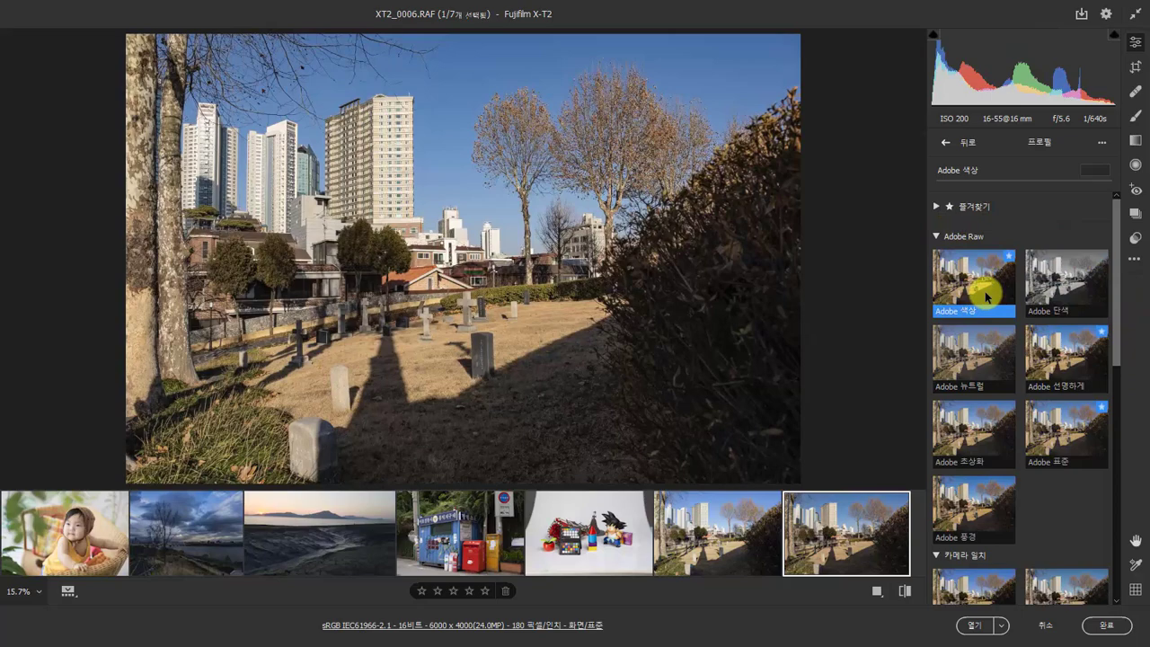
click(937, 236)
drag(1114, 244, 1131, 299)
click(969, 356)
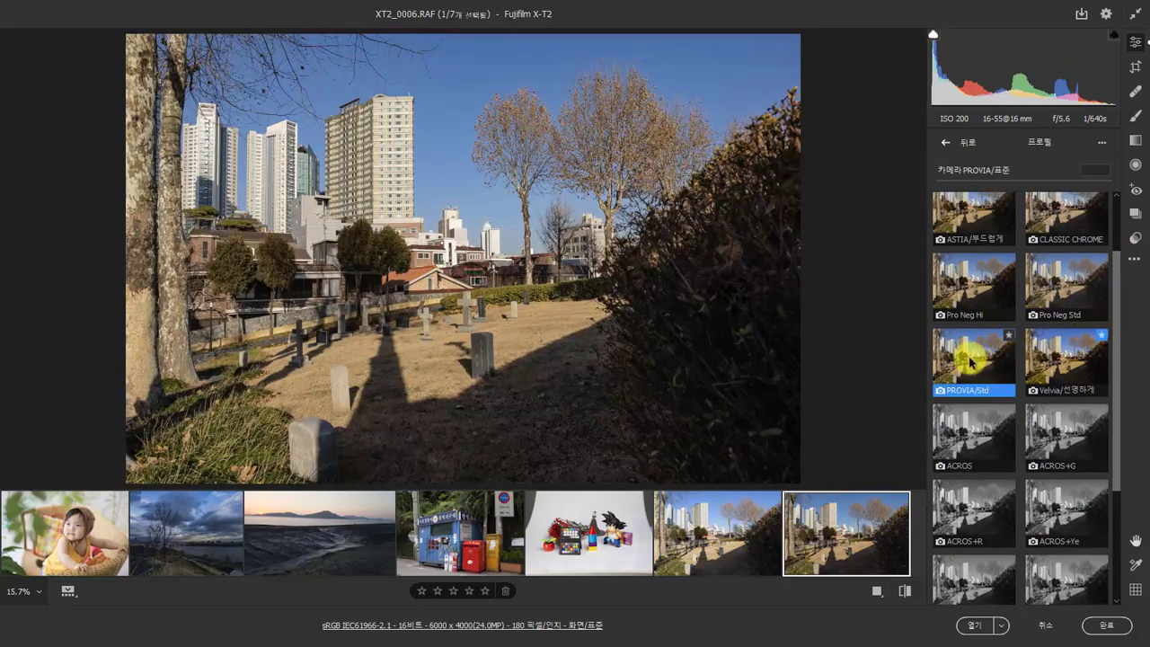
click(1068, 367)
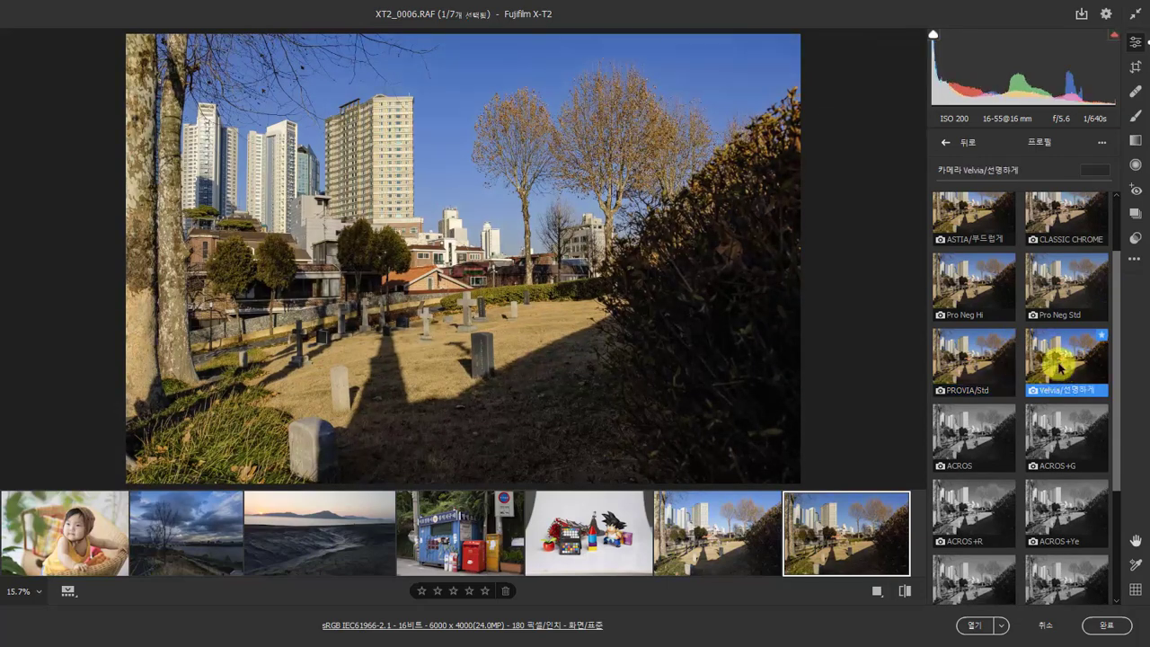
Compare Adobe 색상 with Velvia/선명하게 in the favorites, apply Velvia/선명하게 to XT2_0006.RAF and return to the edit settings.
click(1104, 335)
drag(1119, 307, 1120, 239)
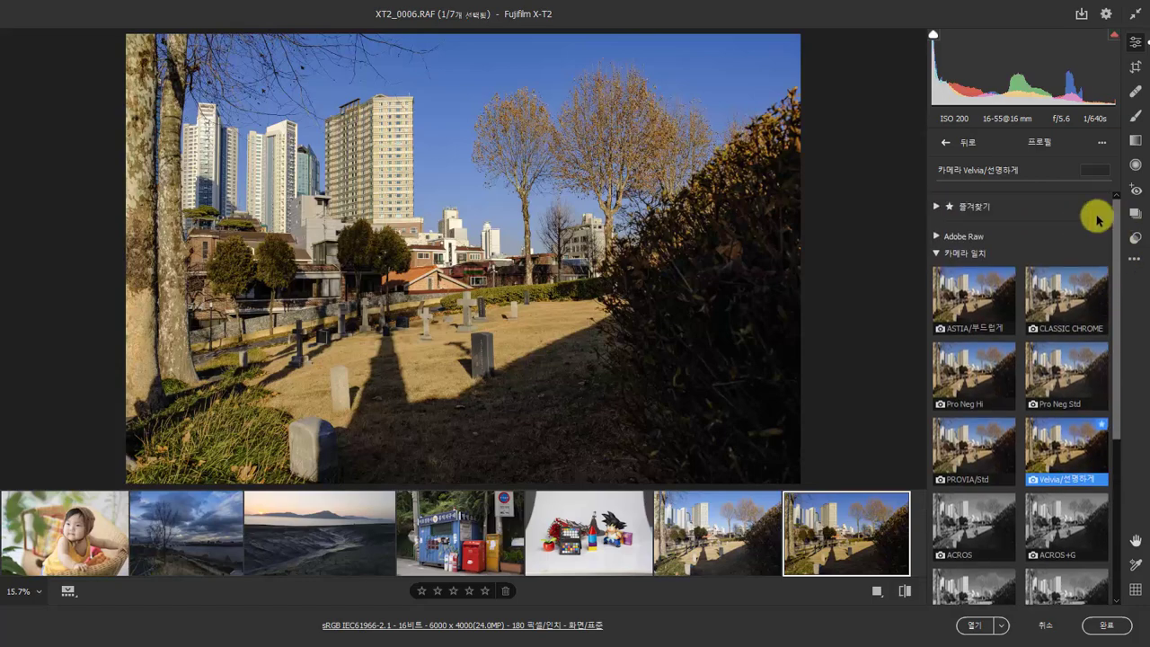
click(935, 209)
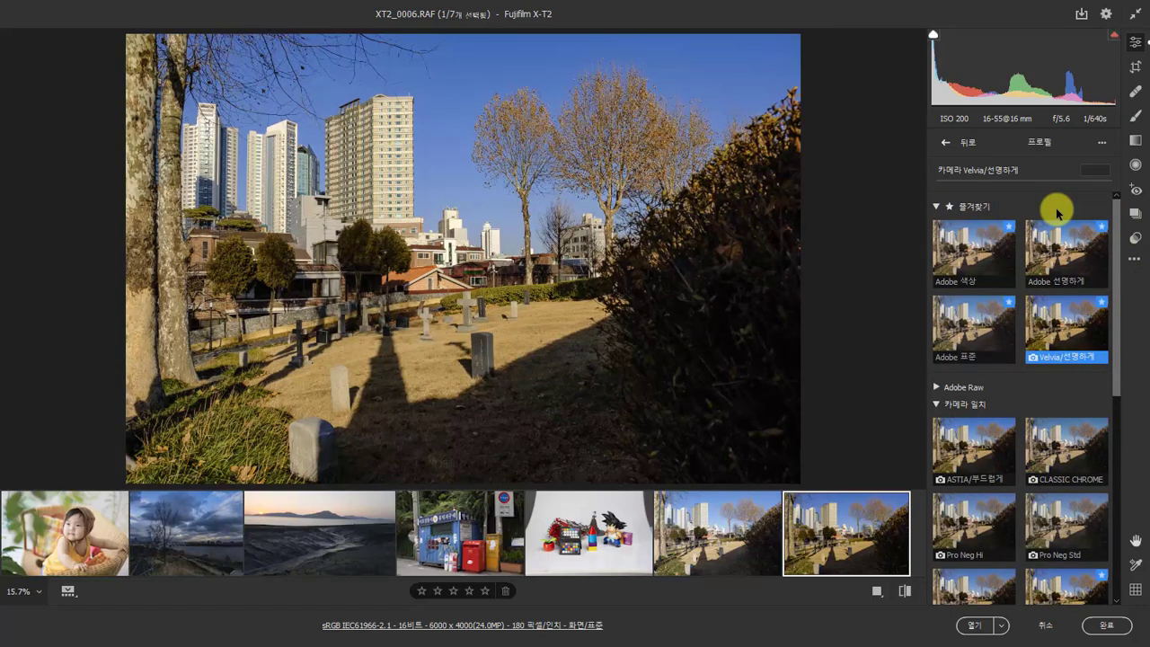
click(972, 253)
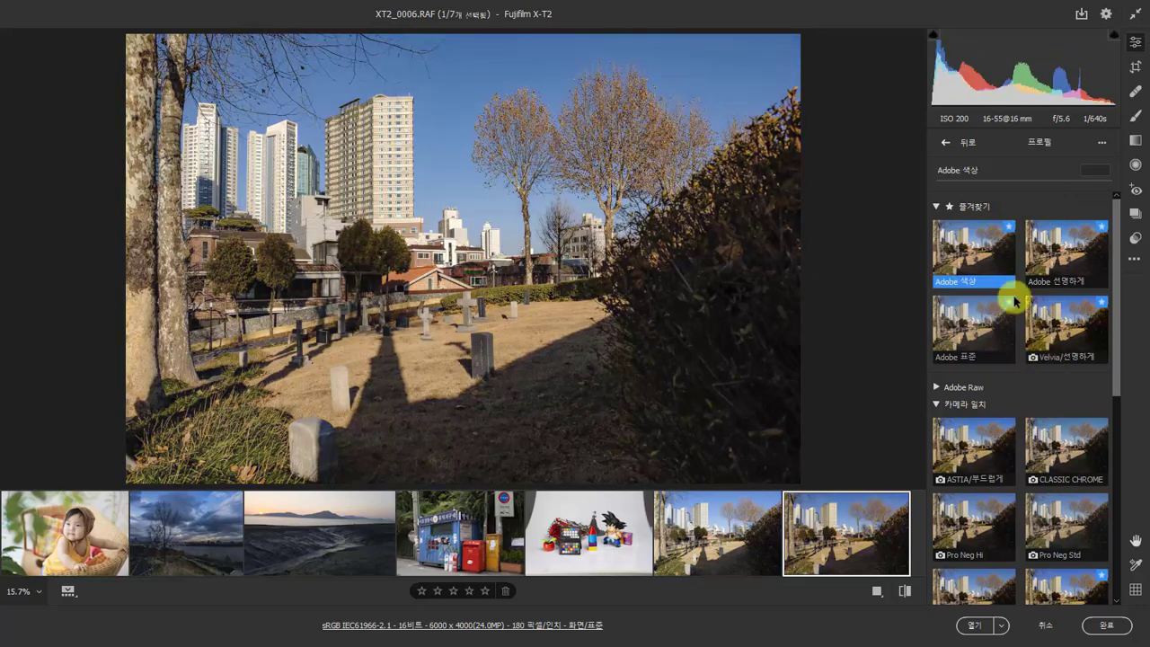
click(1074, 342)
double_click(1073, 344)
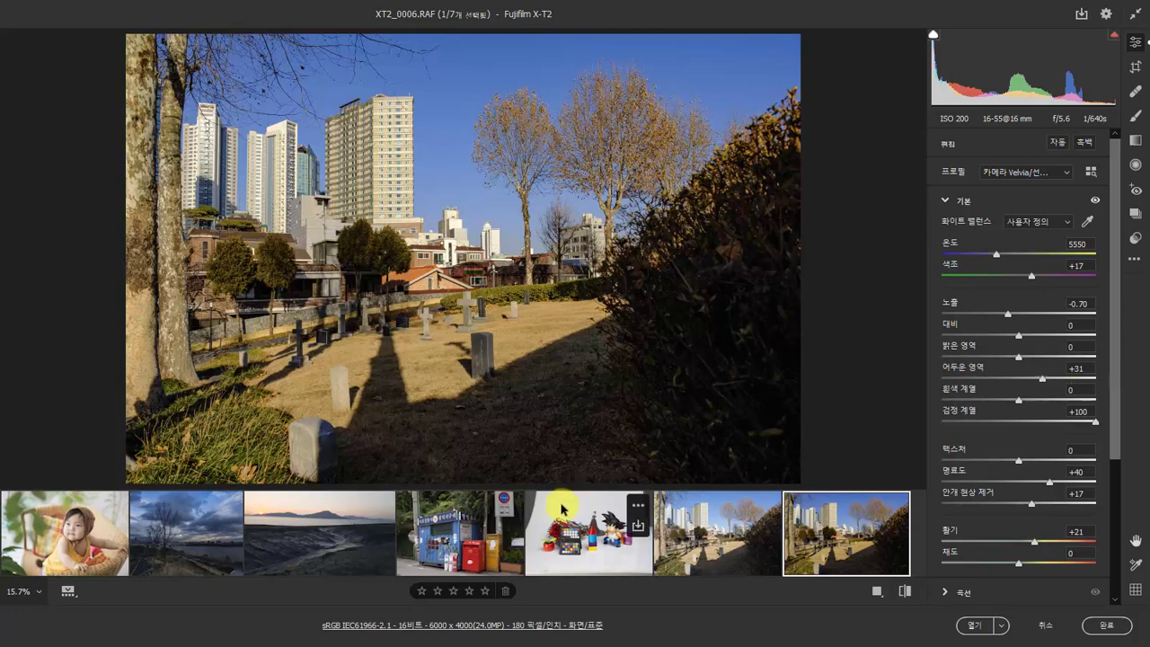
Switch 5D_0007.CR2 to Adobe 색상, reapply the 풍경 profile from the 카메라 일치 group and return to the edit settings.
click(59, 525)
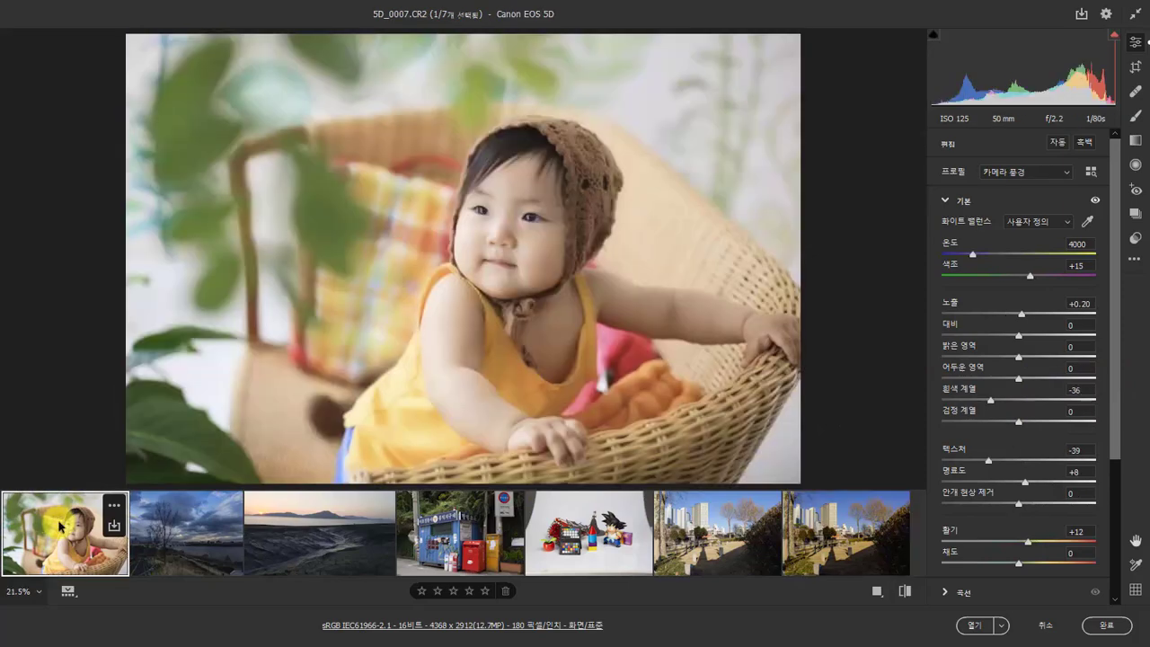
click(1054, 171)
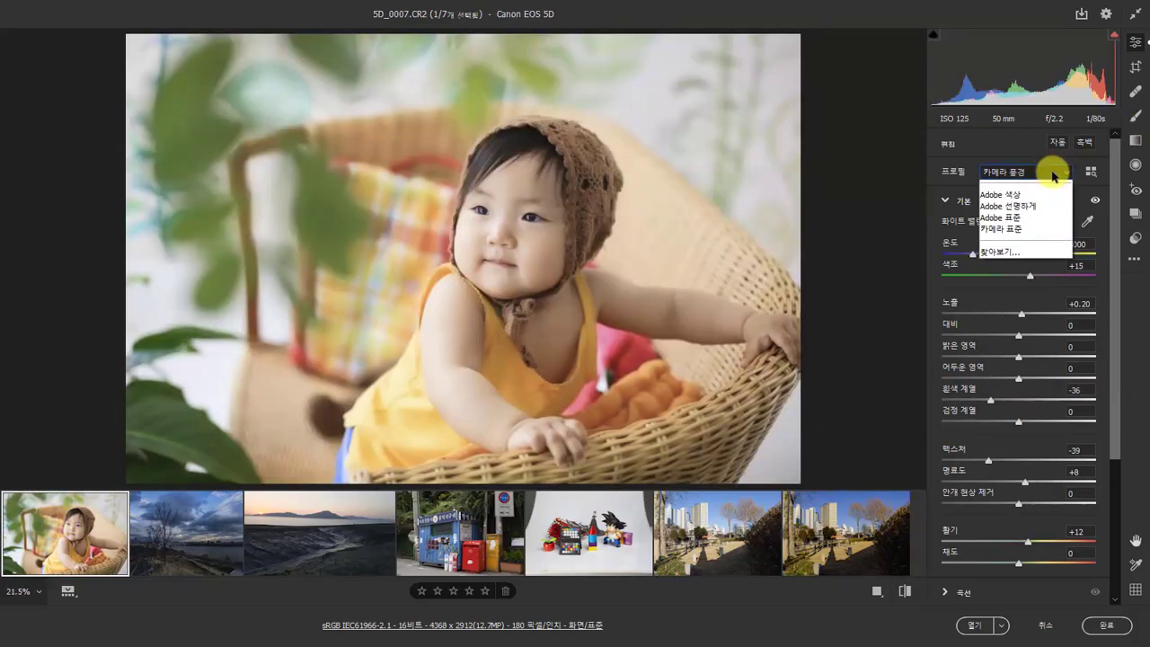
click(1043, 209)
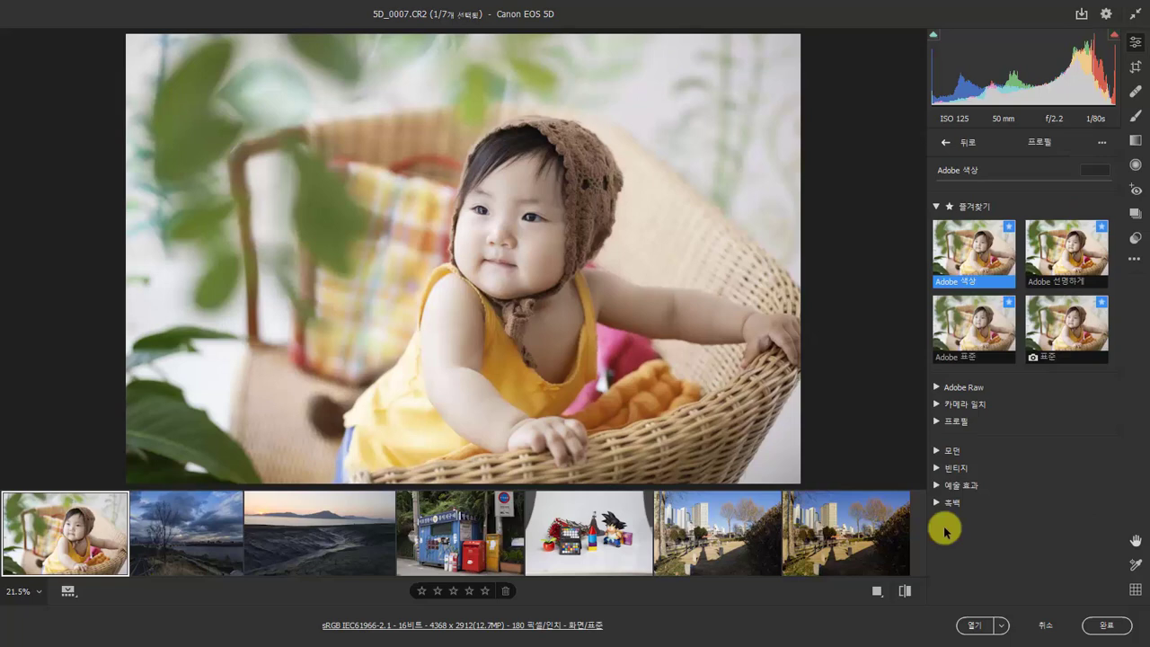
click(946, 405)
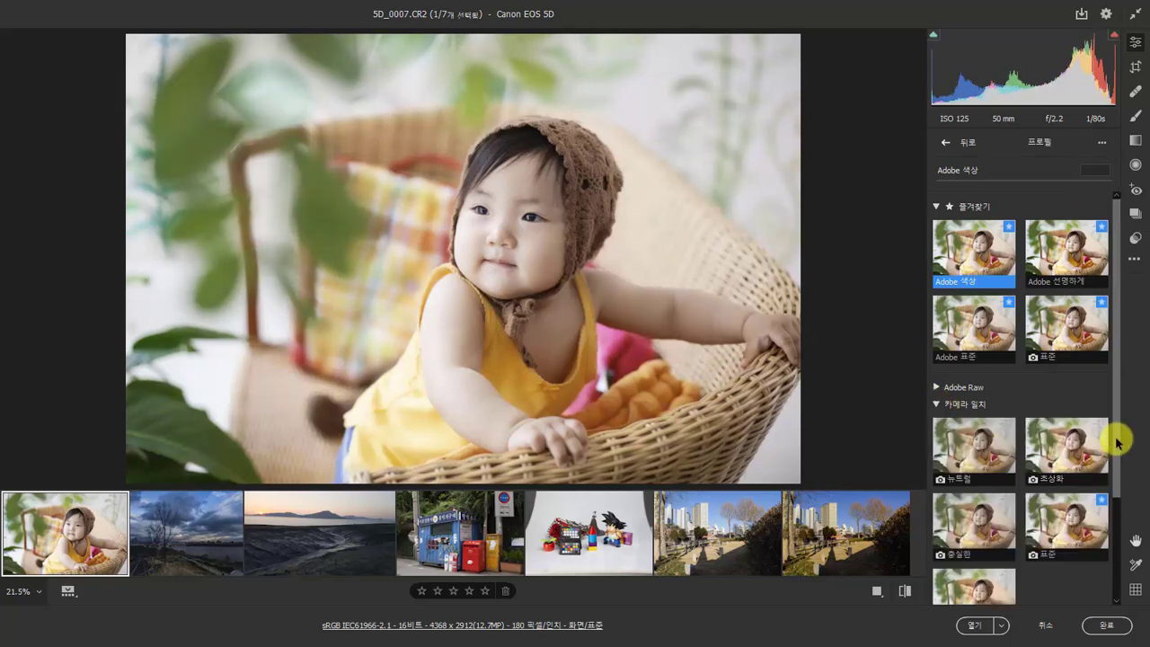
drag(1118, 442, 1112, 569)
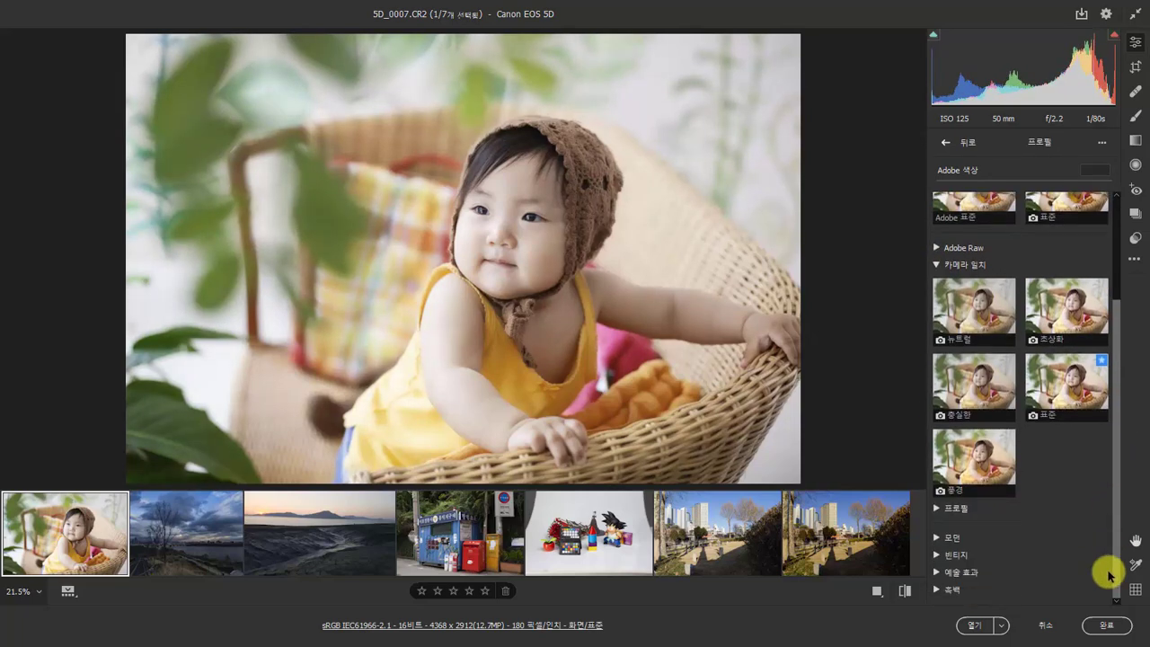
click(976, 461)
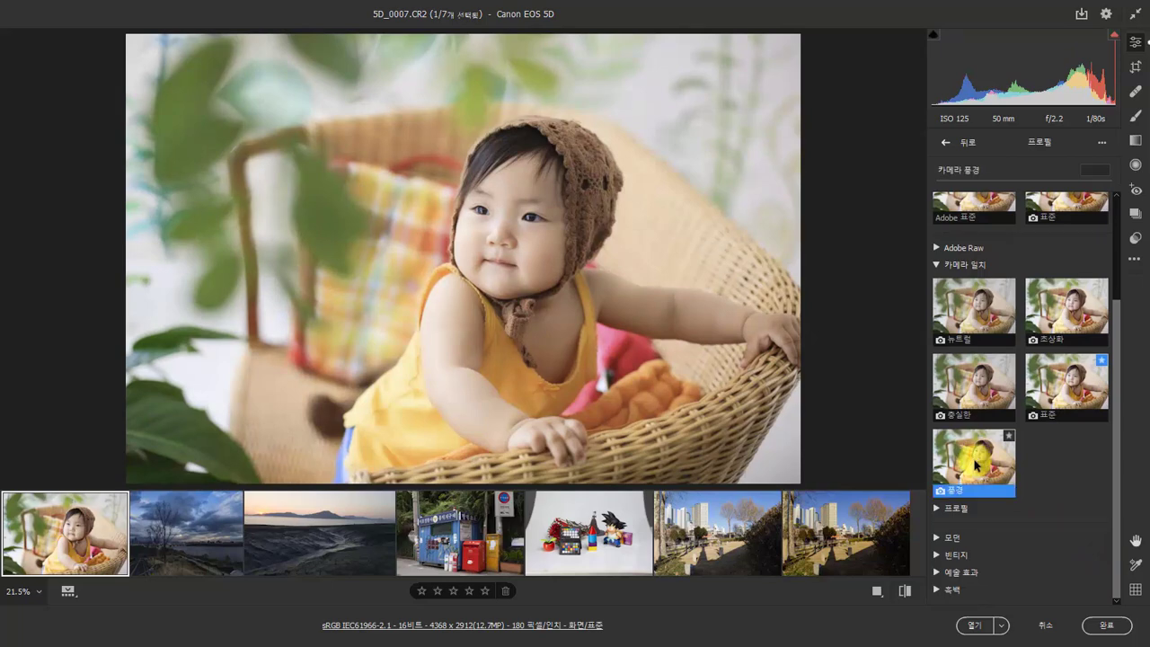
click(968, 143)
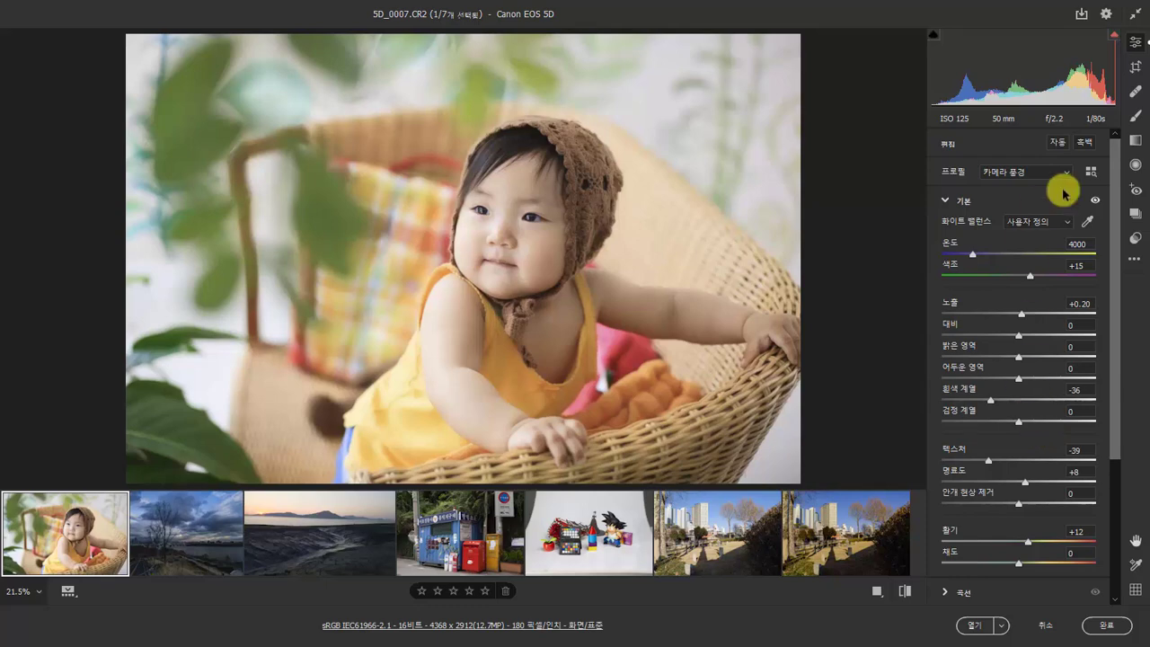
Reopen the profile browser for 5D_0007.CR2, collapse the 카메라 일치 group and examine the profiles in the 모던 group.
click(1091, 171)
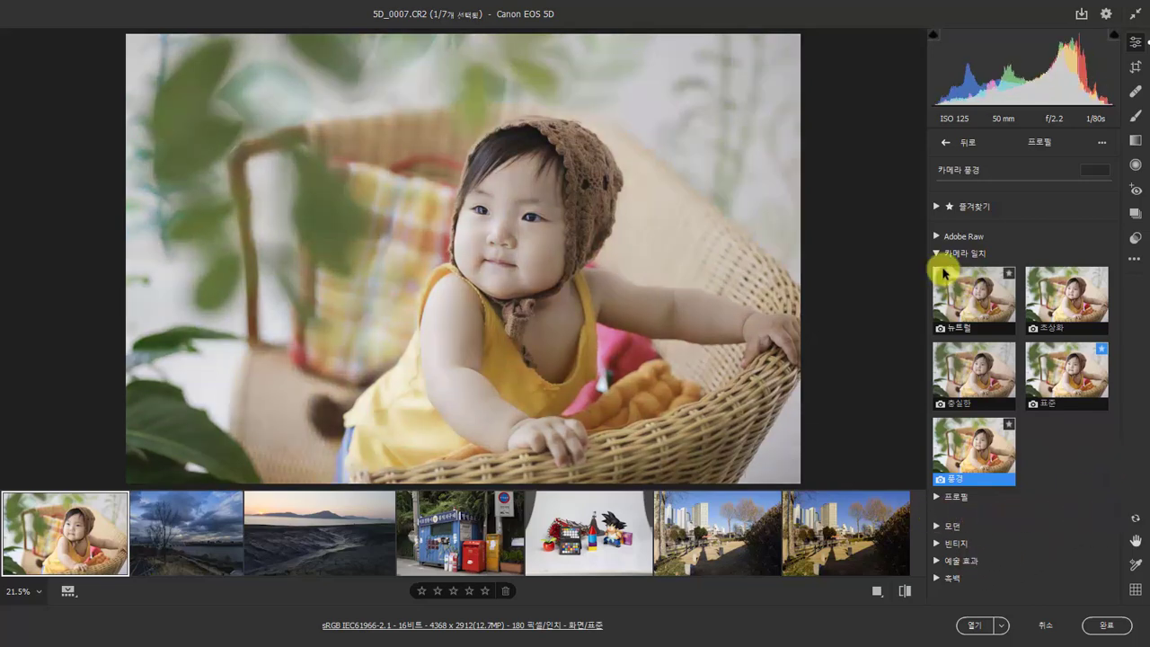
click(939, 251)
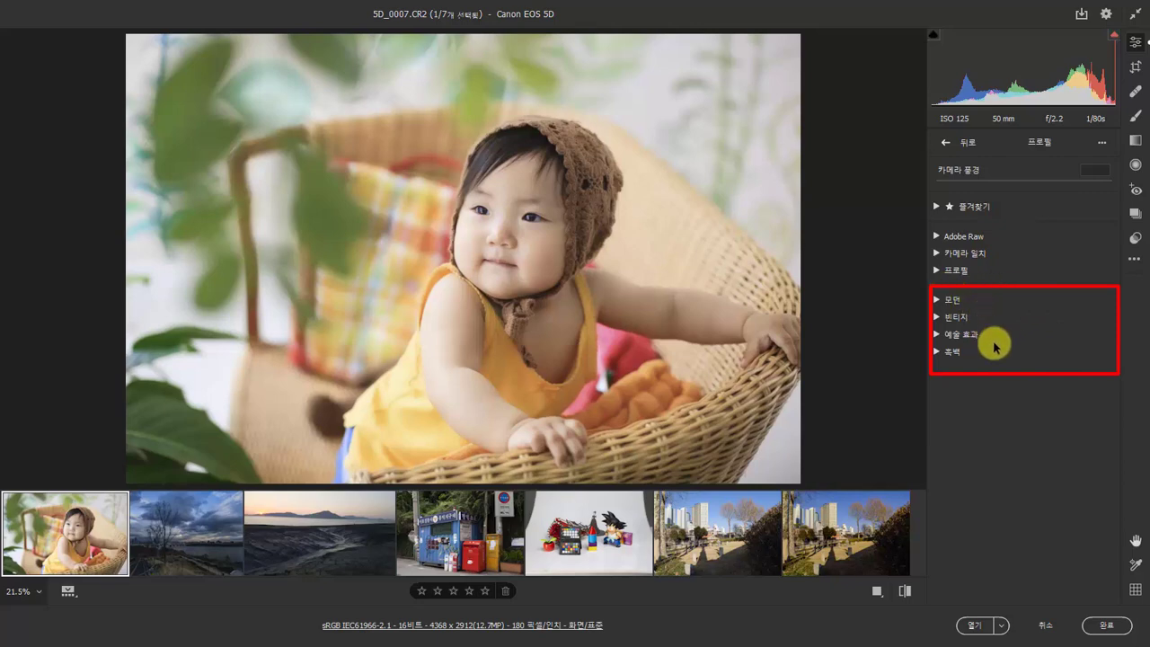
click(938, 301)
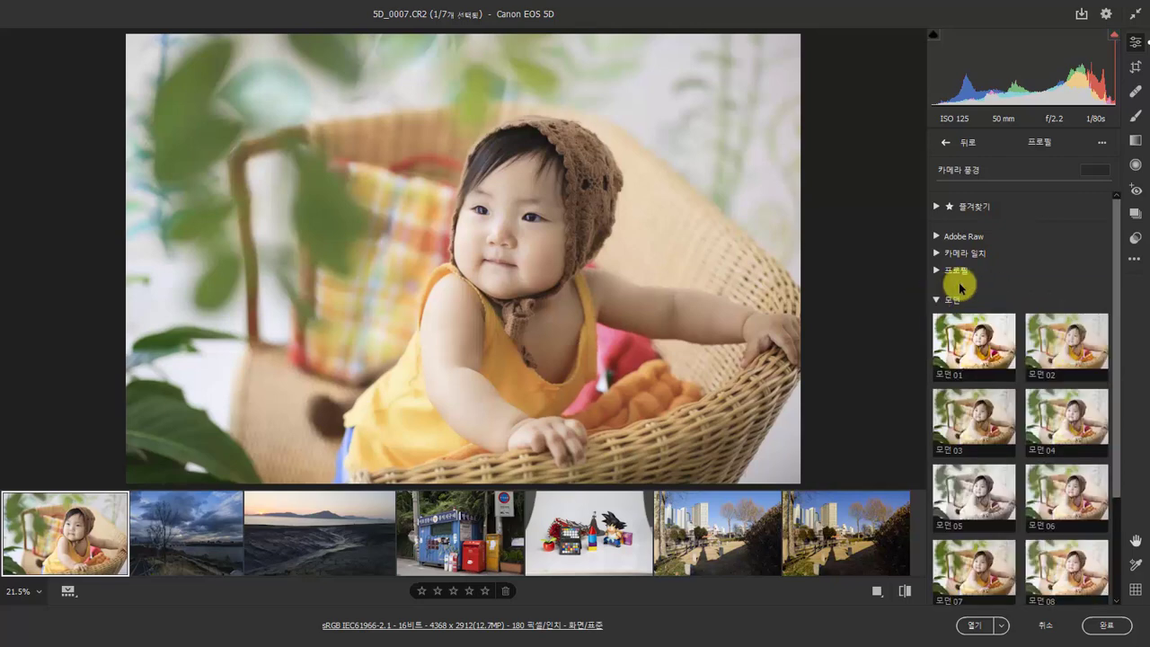
drag(1118, 275, 1111, 235)
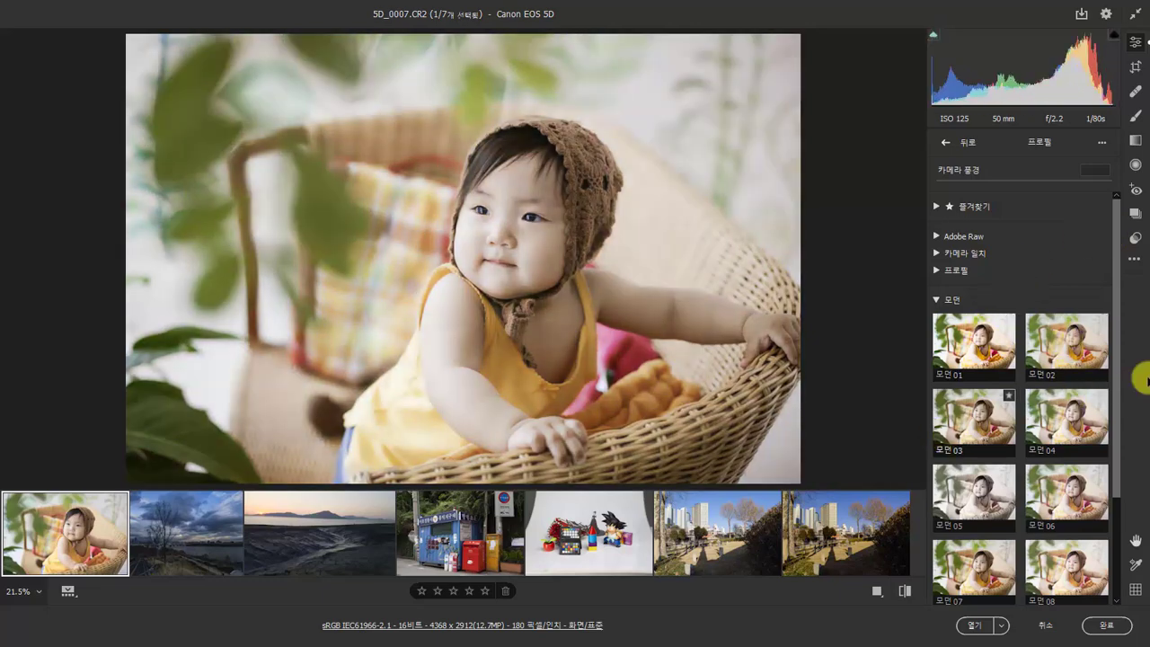
drag(1120, 382, 1121, 521)
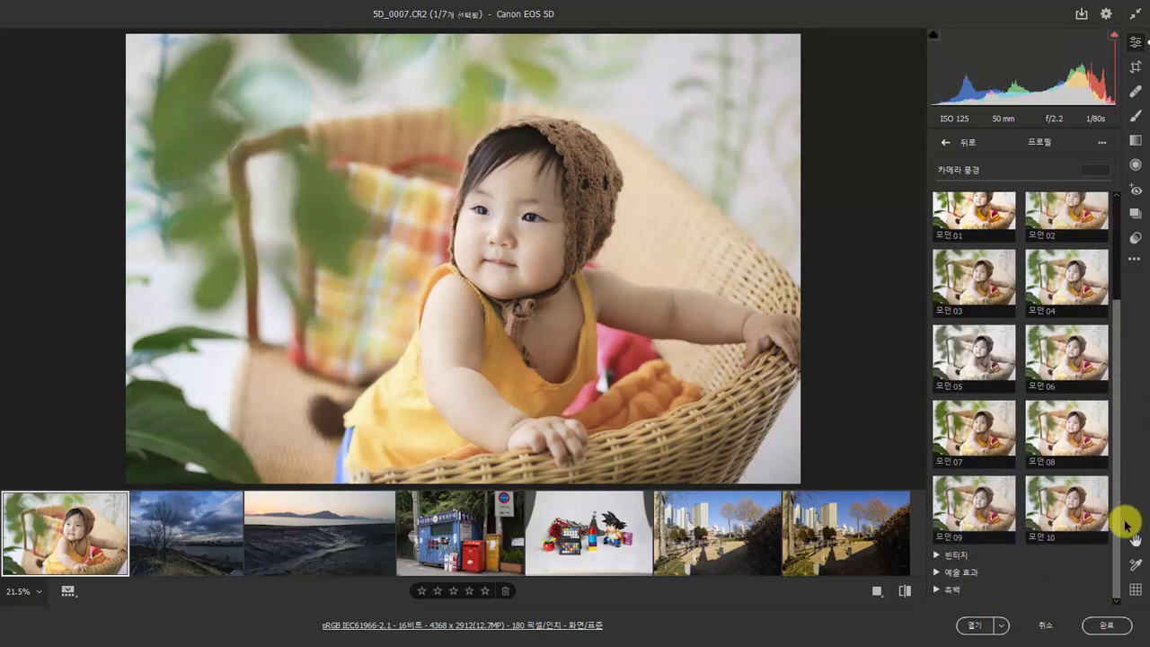
Expand the 빈티지 and 예술 효과 groups and preview their profiles on 5D_0007.CR2.
click(939, 557)
scroll(940, 557, down, 5)
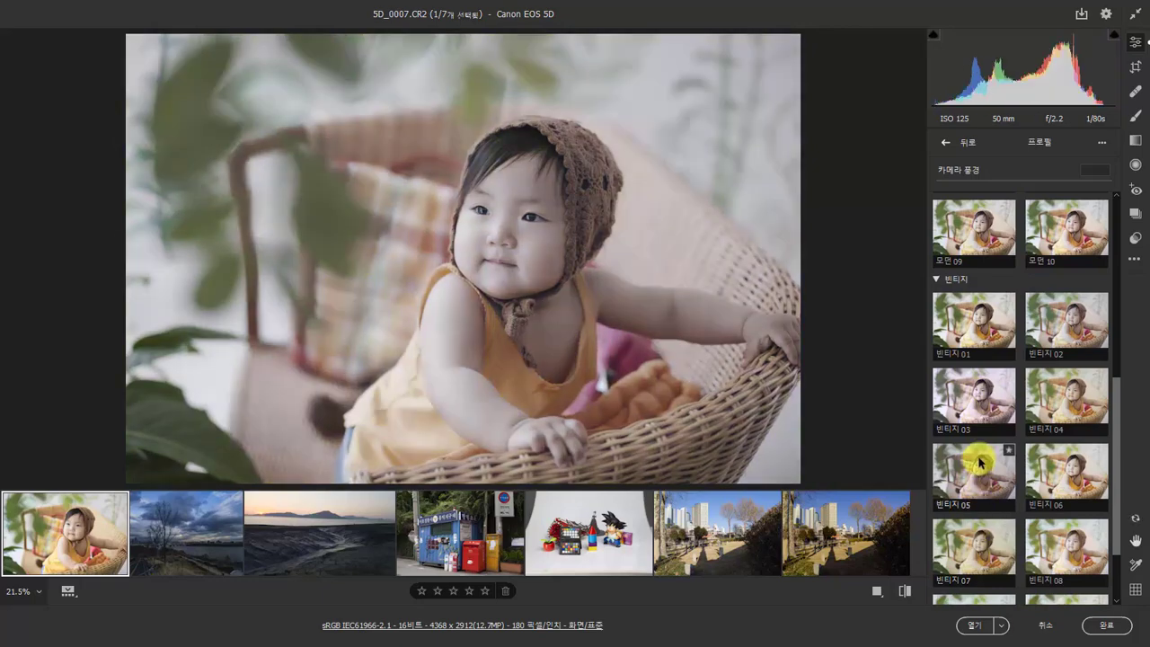
scroll(977, 535, down, 3)
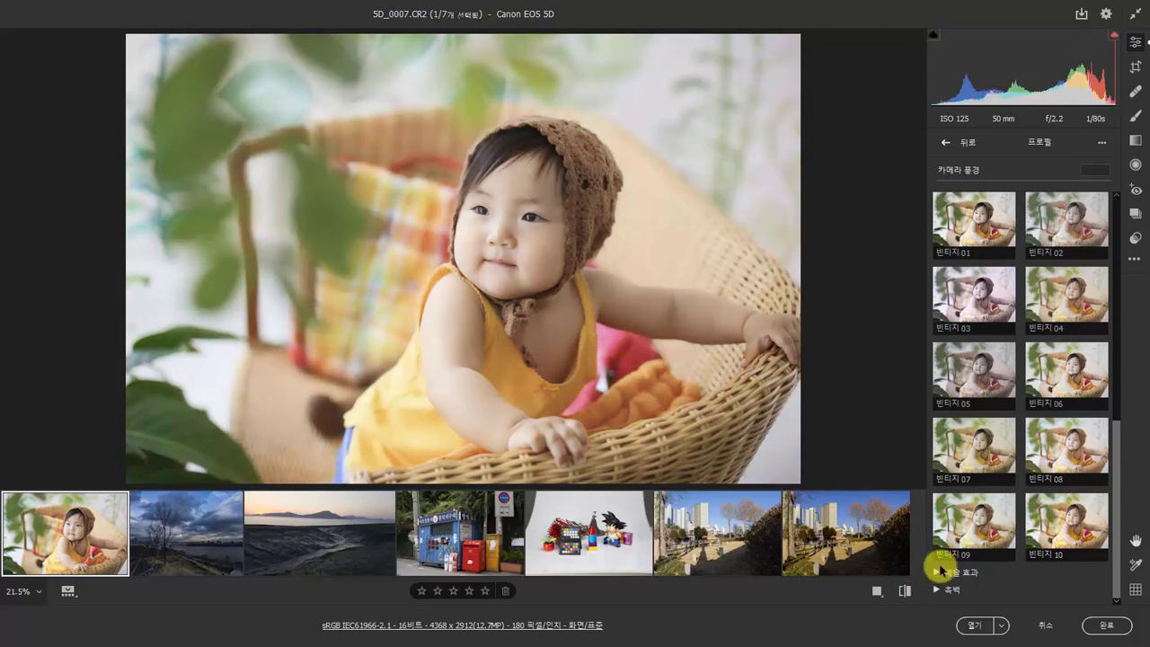
click(939, 572)
scroll(985, 549, down, 1)
scroll(986, 548, down, 3)
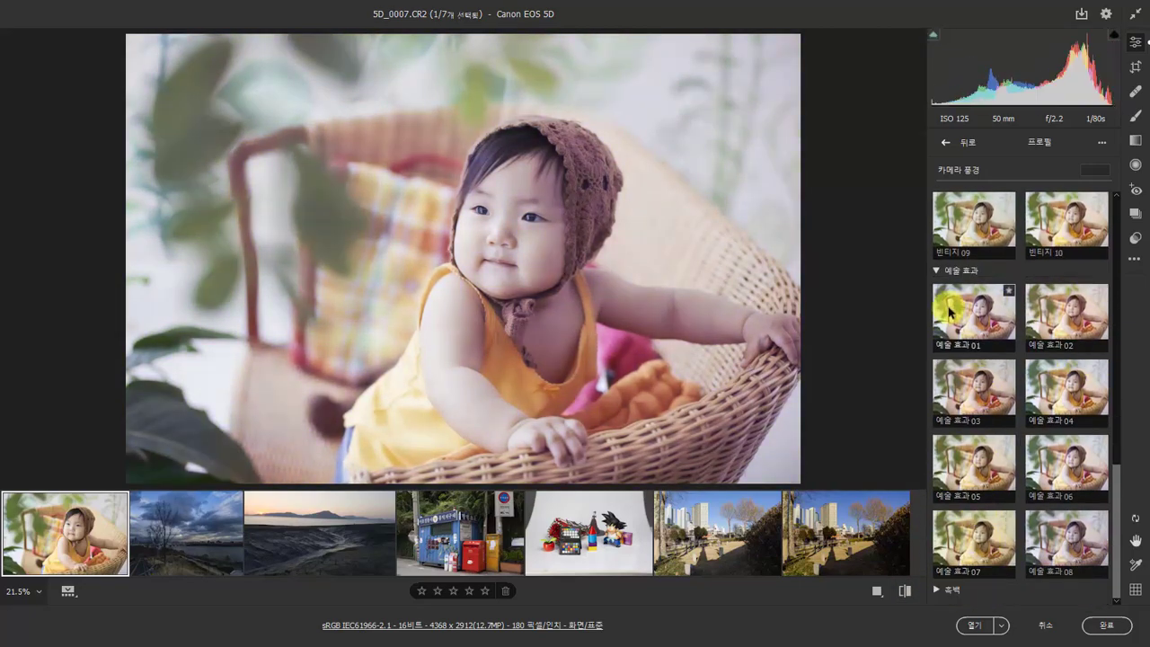
Go back to the 모던 group, apply the 모던 09 profile to 5D_0007.CR2 and return to the edit settings.
scroll(968, 301, up, 2)
scroll(968, 357, up, 4)
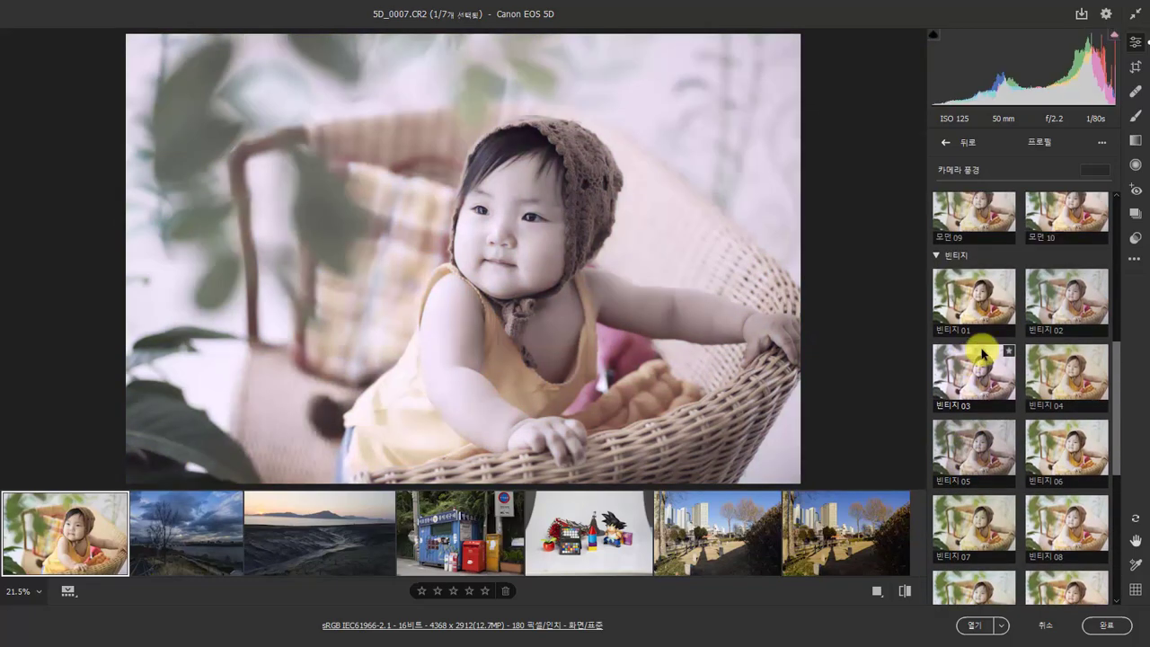
scroll(973, 375, up, 1)
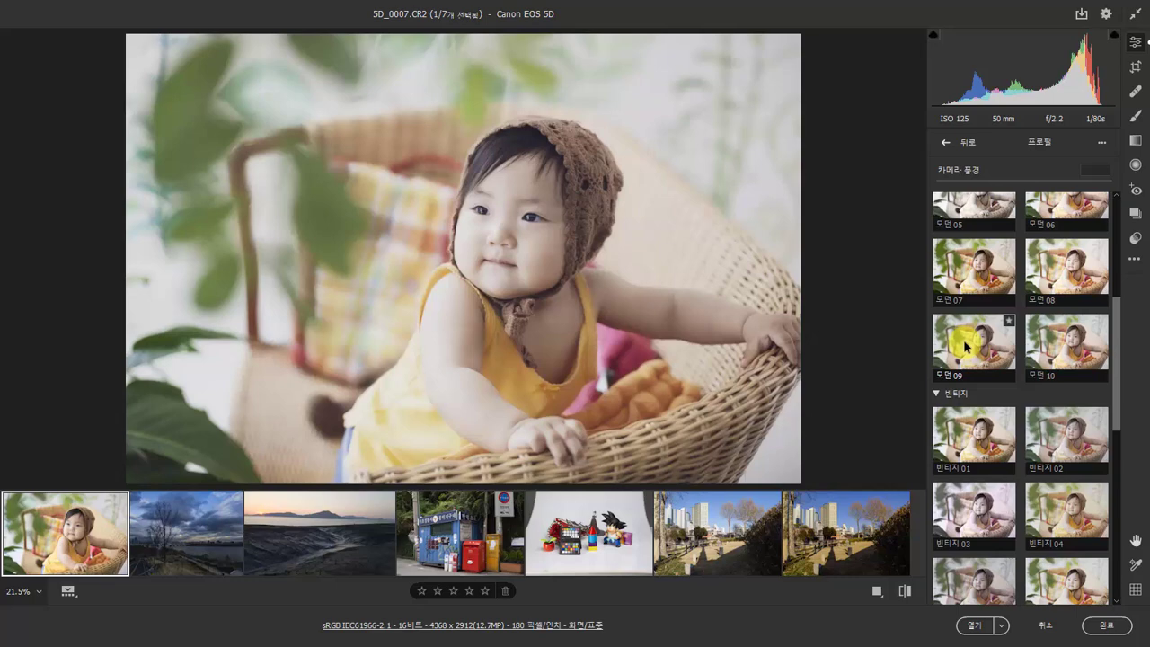
double_click(965, 344)
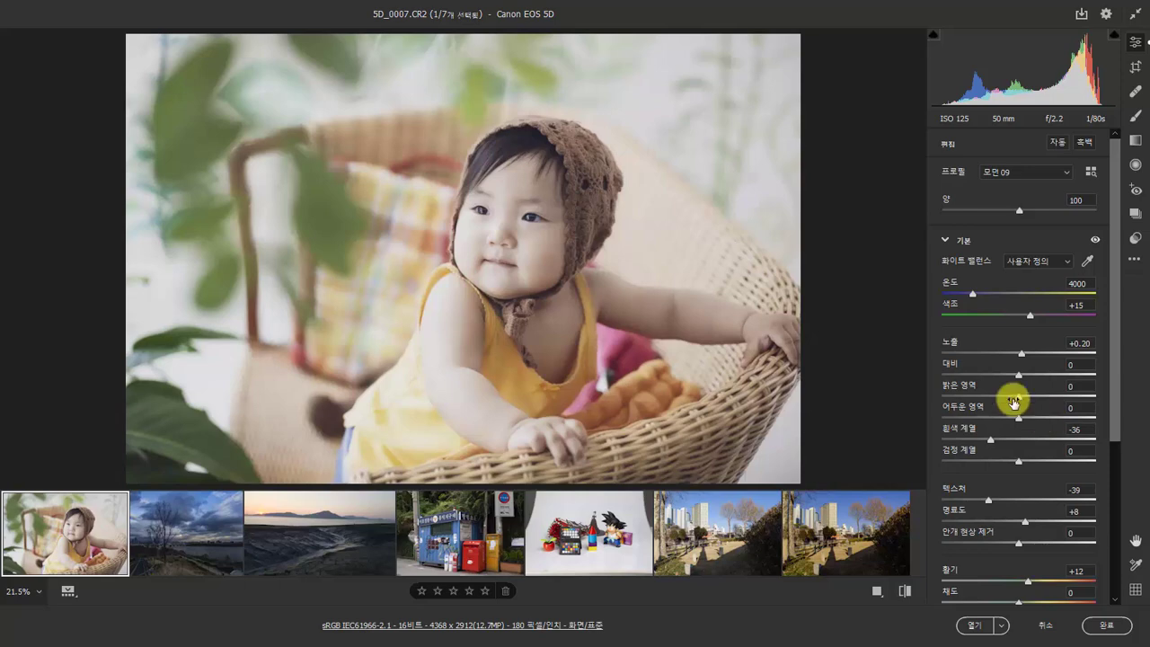
Select XT2_0006.jpg, check the profile choices offered for this JPEG and open its profile browser.
click(715, 544)
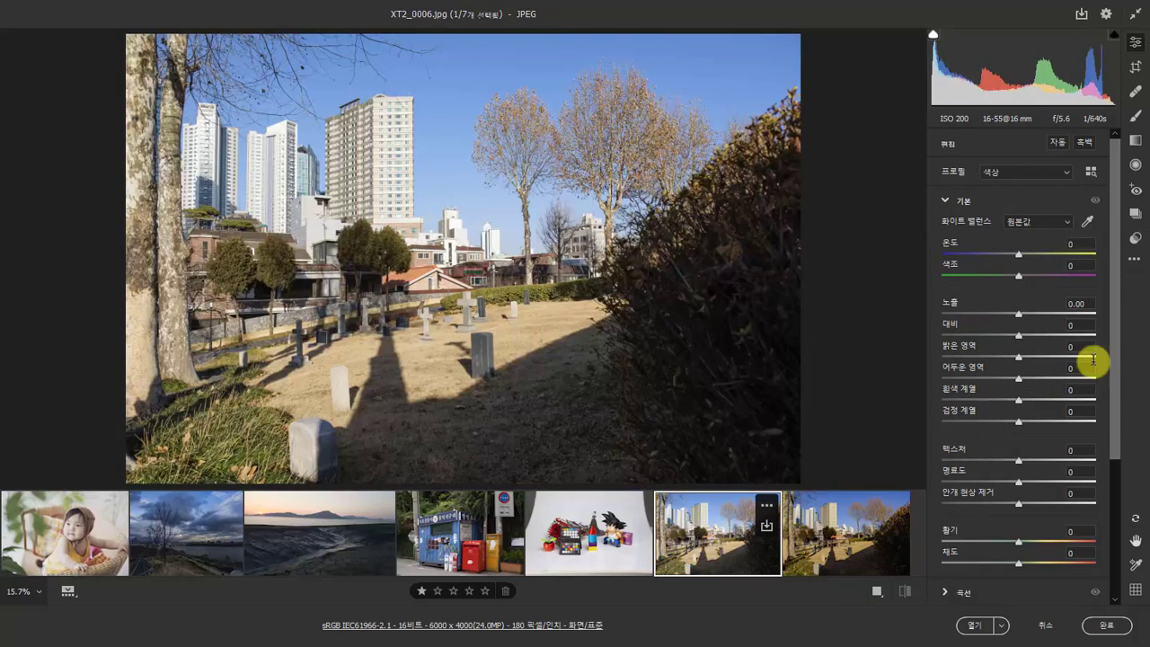
click(1065, 172)
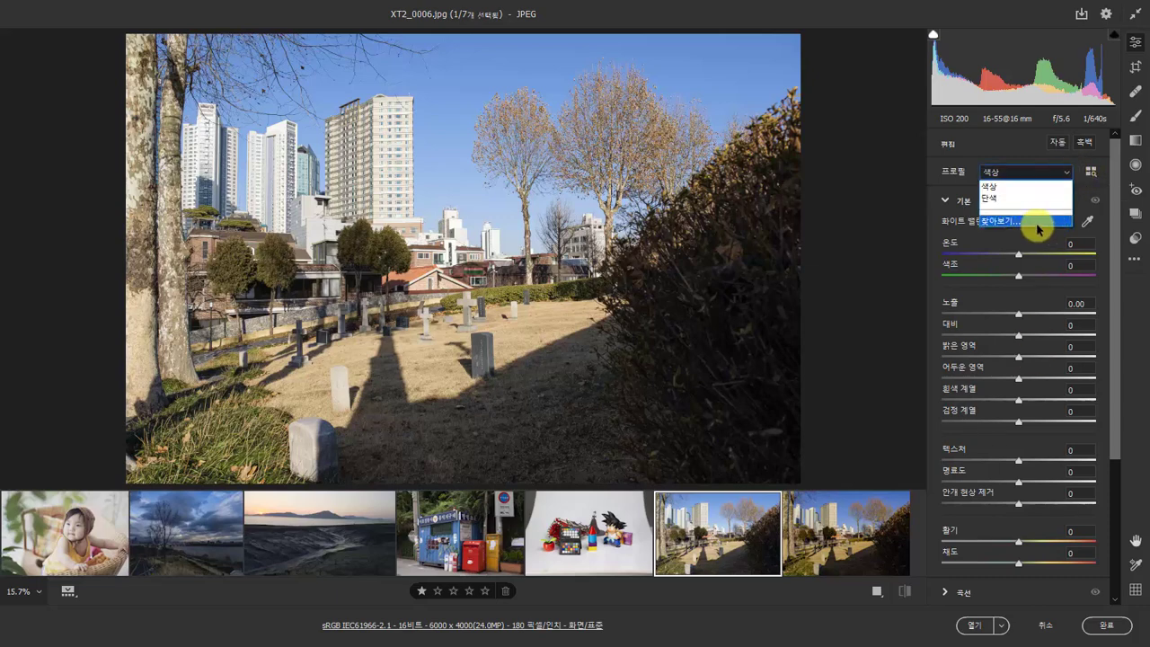
click(1028, 166)
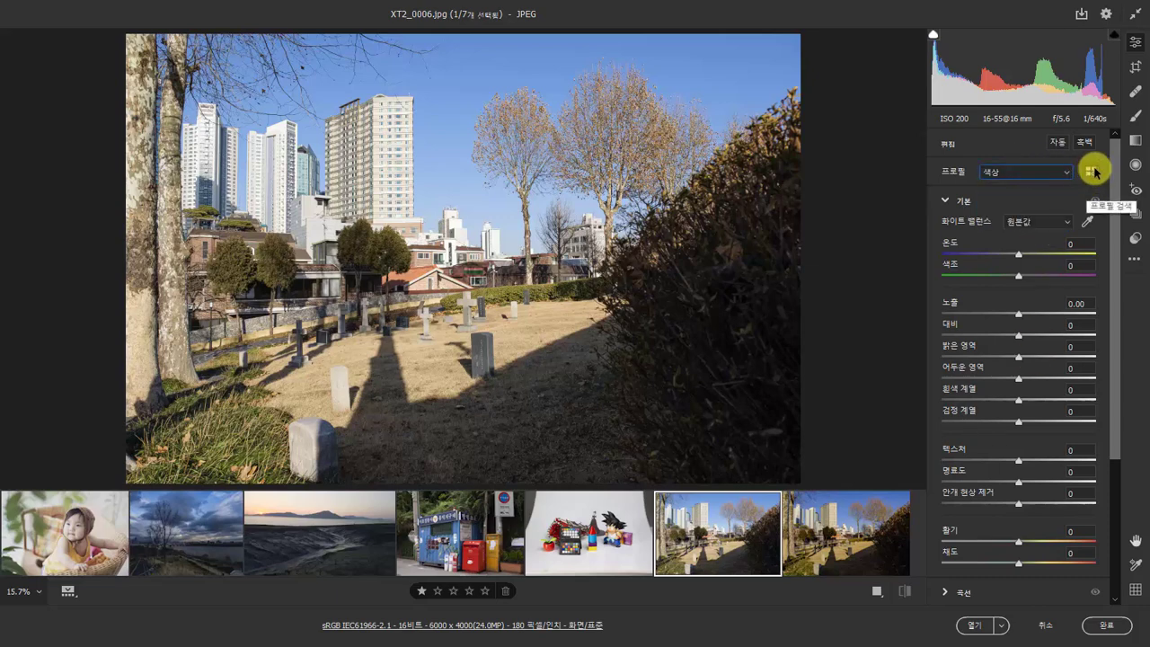
click(1091, 176)
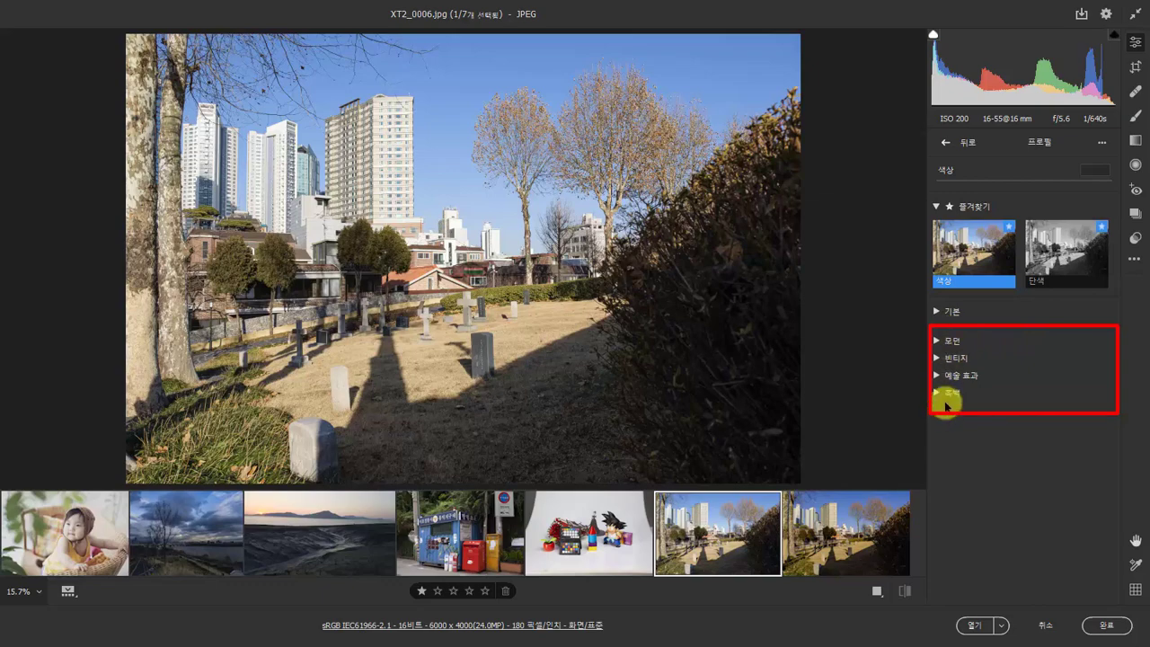
Expand the 모던, 빈티지, 예술 효과 and 흑백 groups and preview their profiles on XT2_0006.jpg.
click(941, 339)
scroll(935, 455, down, 4)
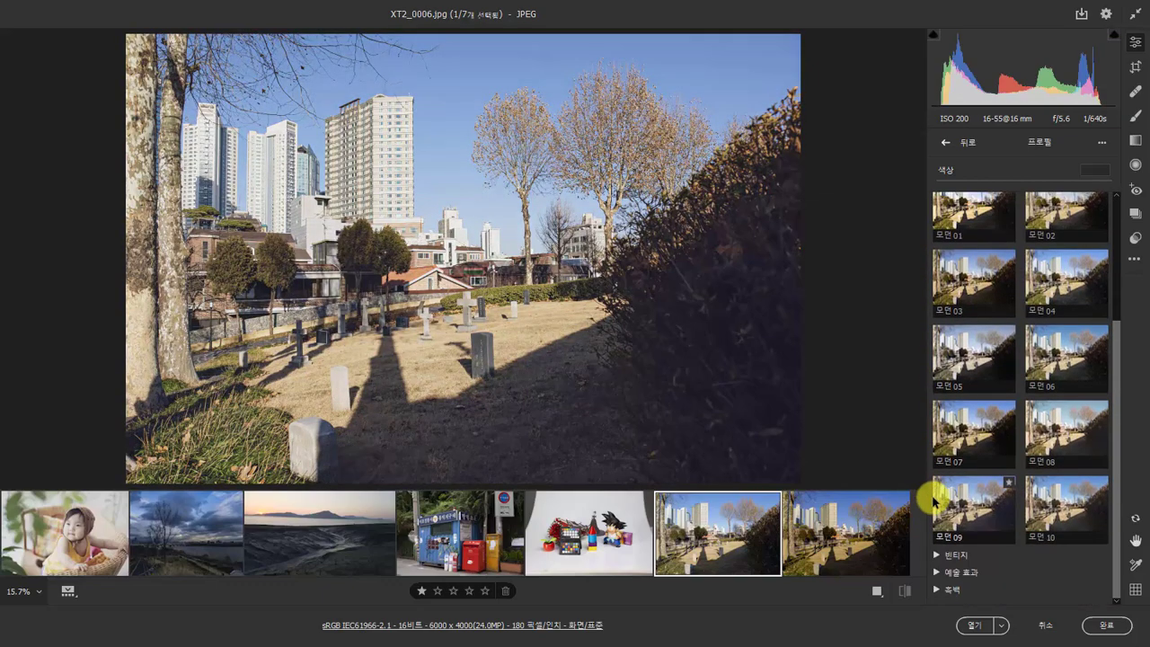
scroll(934, 561, down, 5)
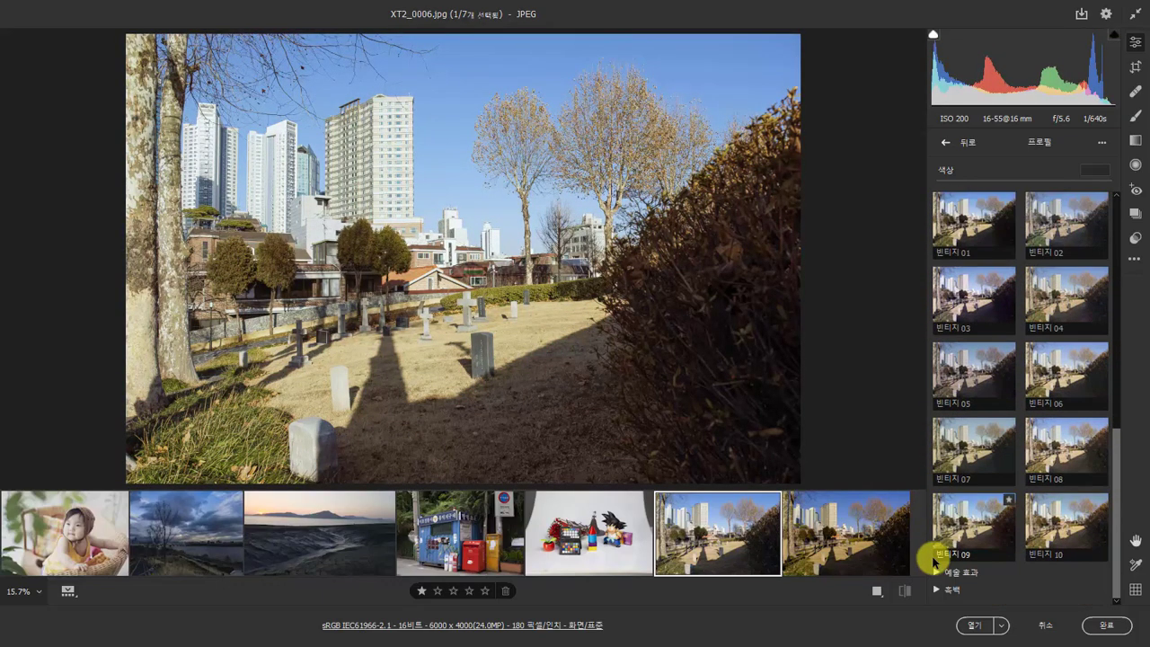
scroll(937, 575, down, 2)
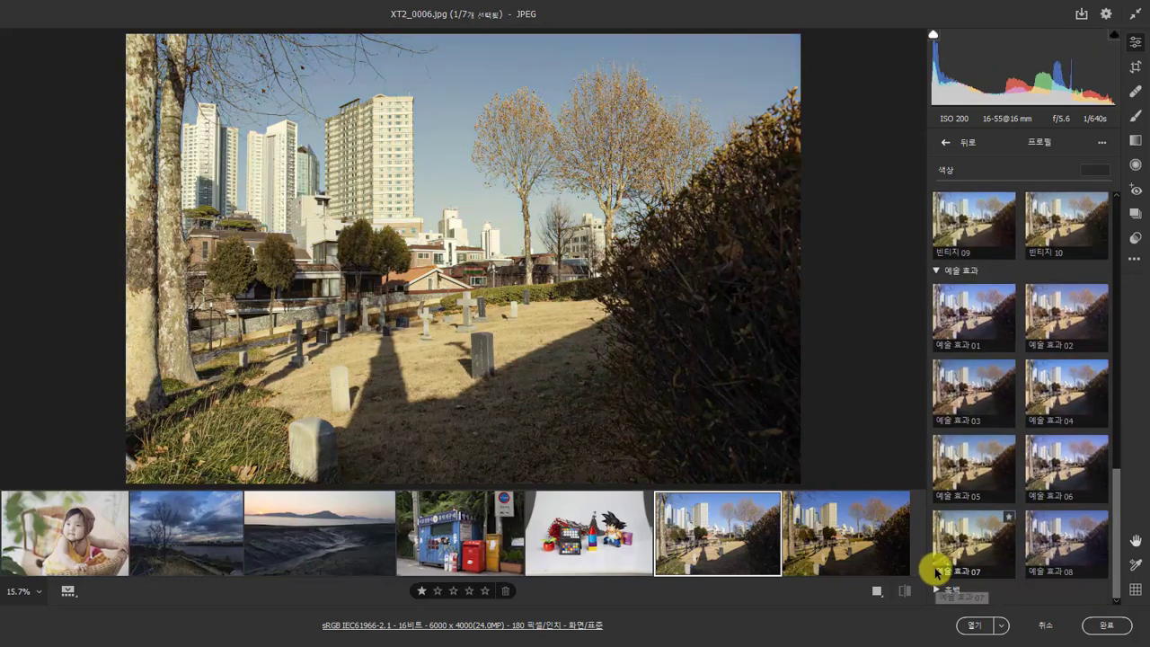
scroll(938, 593, down, 5)
scroll(935, 593, down, 3)
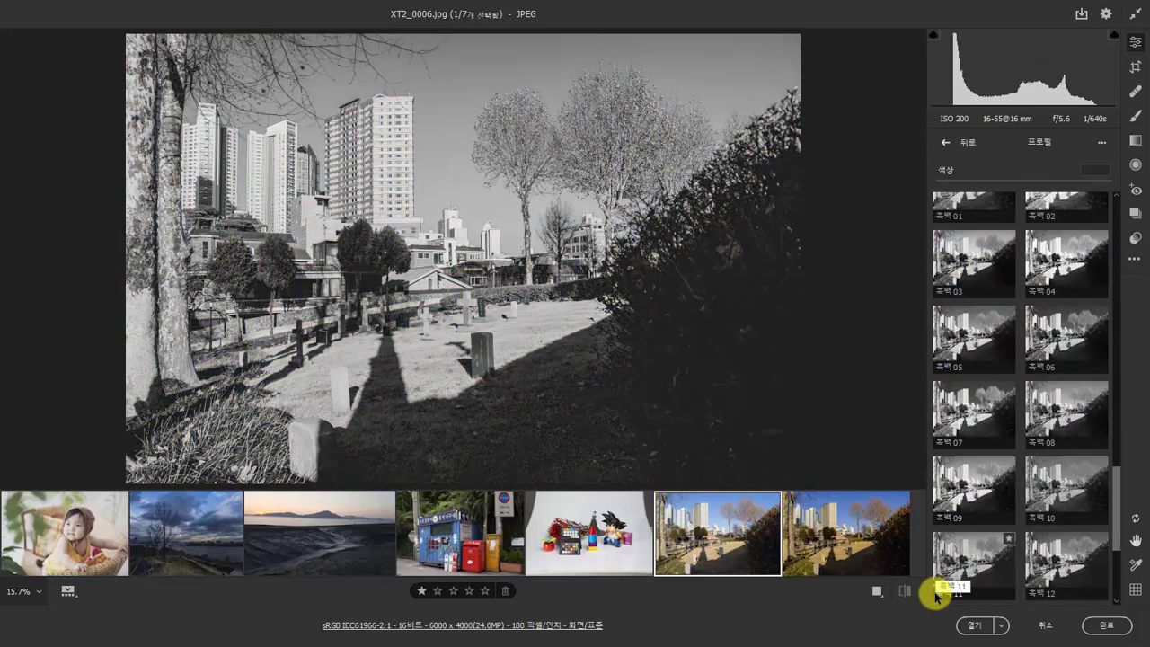
Apply the 예술 효과 07 profile to XT2_0006.jpg and collapse all the profile groups.
drag(1119, 504, 1115, 421)
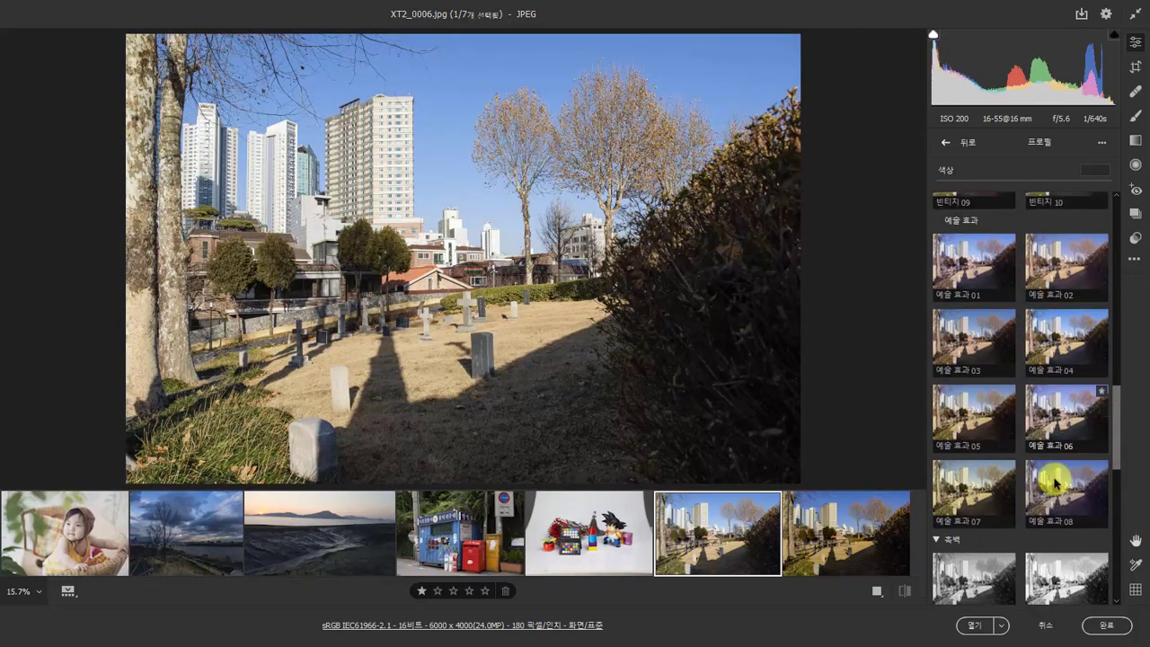
click(973, 518)
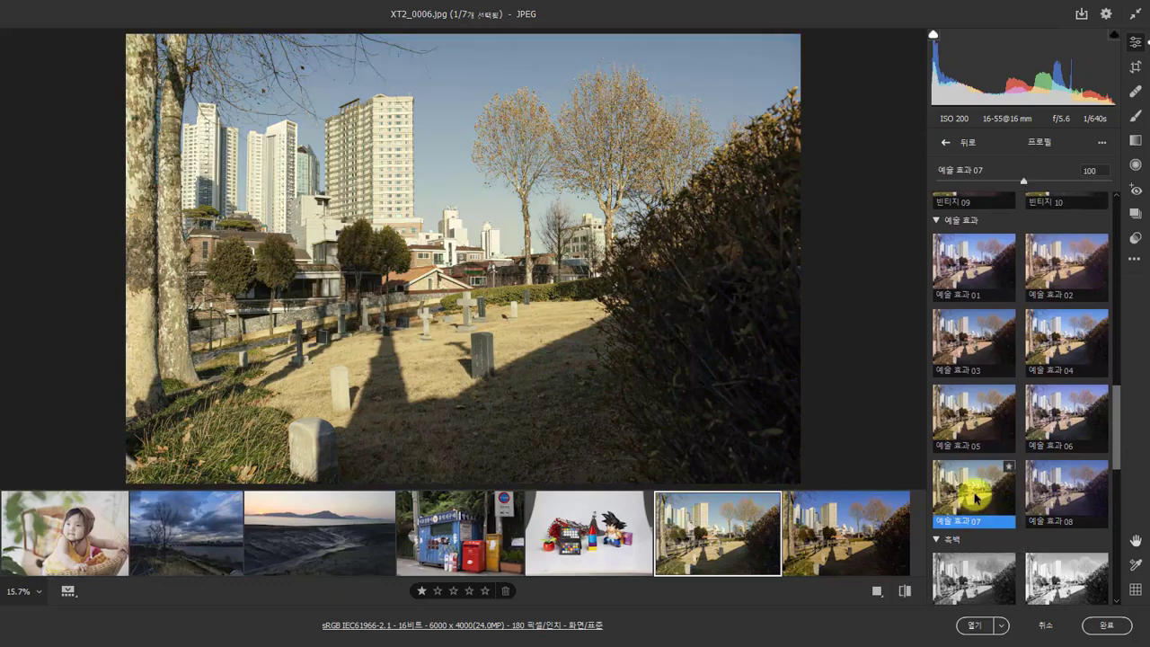
double_click(974, 495)
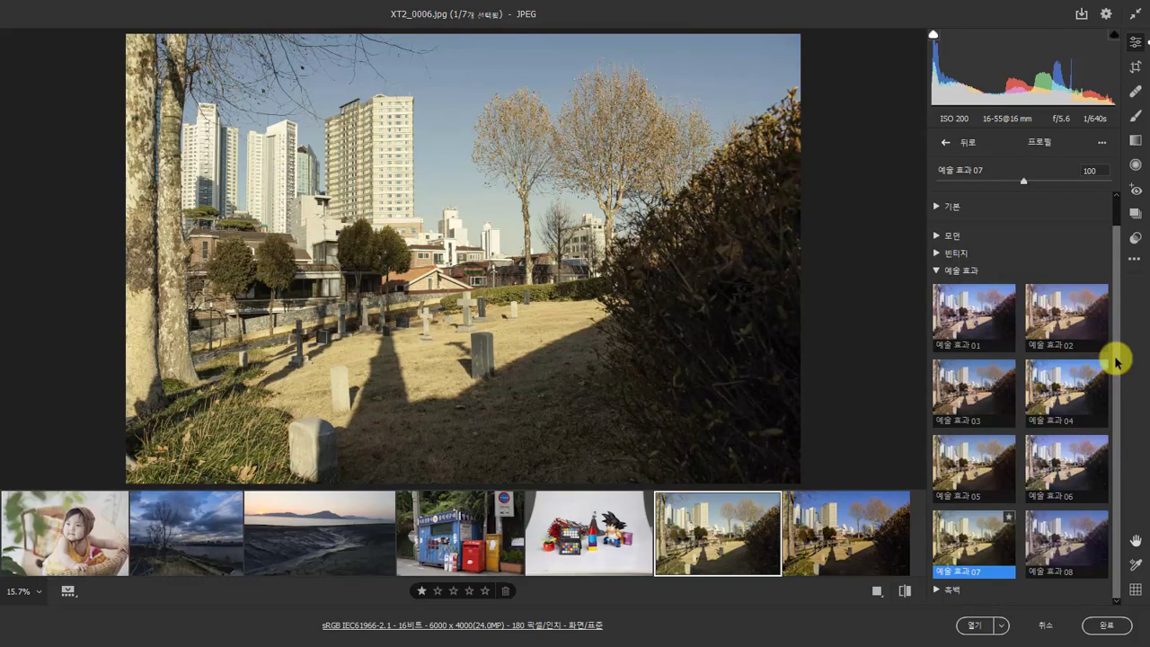
drag(1118, 360, 1117, 216)
click(938, 300)
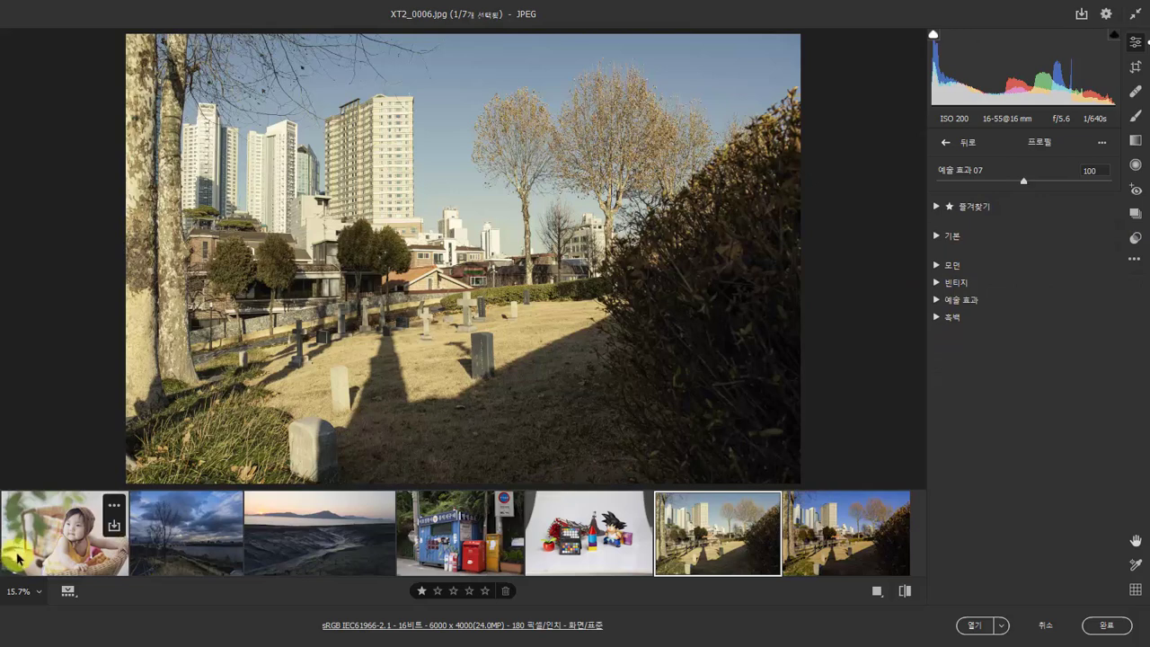
Switch to 5D_0007.CR2, preview the RedBlueSwap profile in the 프로필 group and collapse the group again.
click(64, 545)
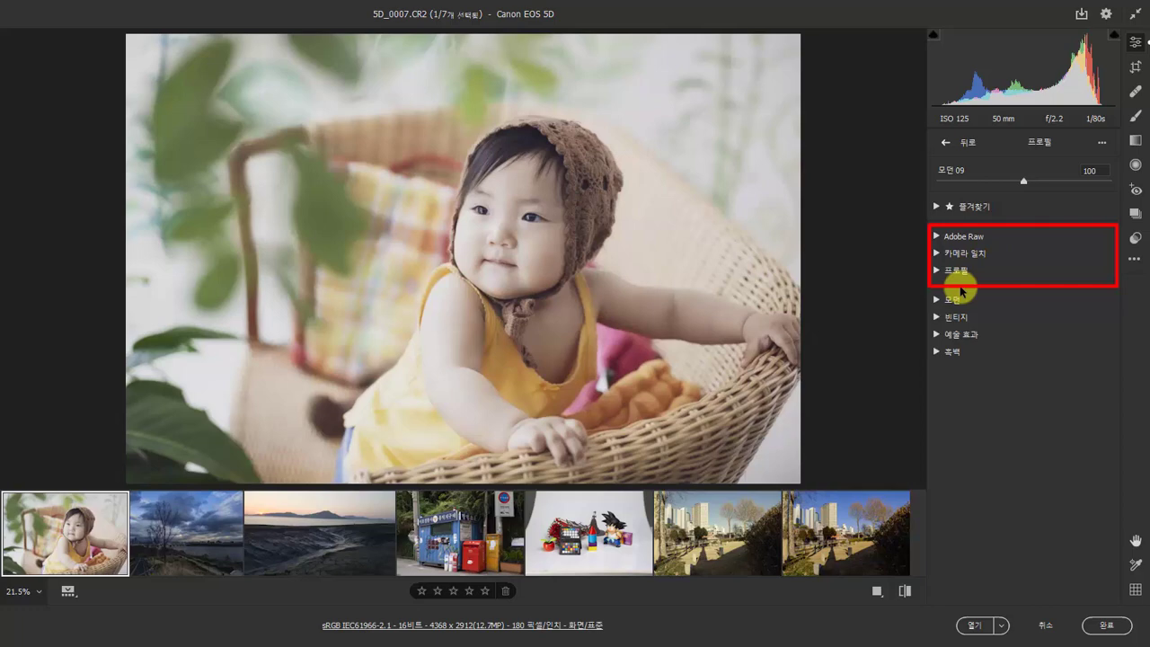
click(938, 268)
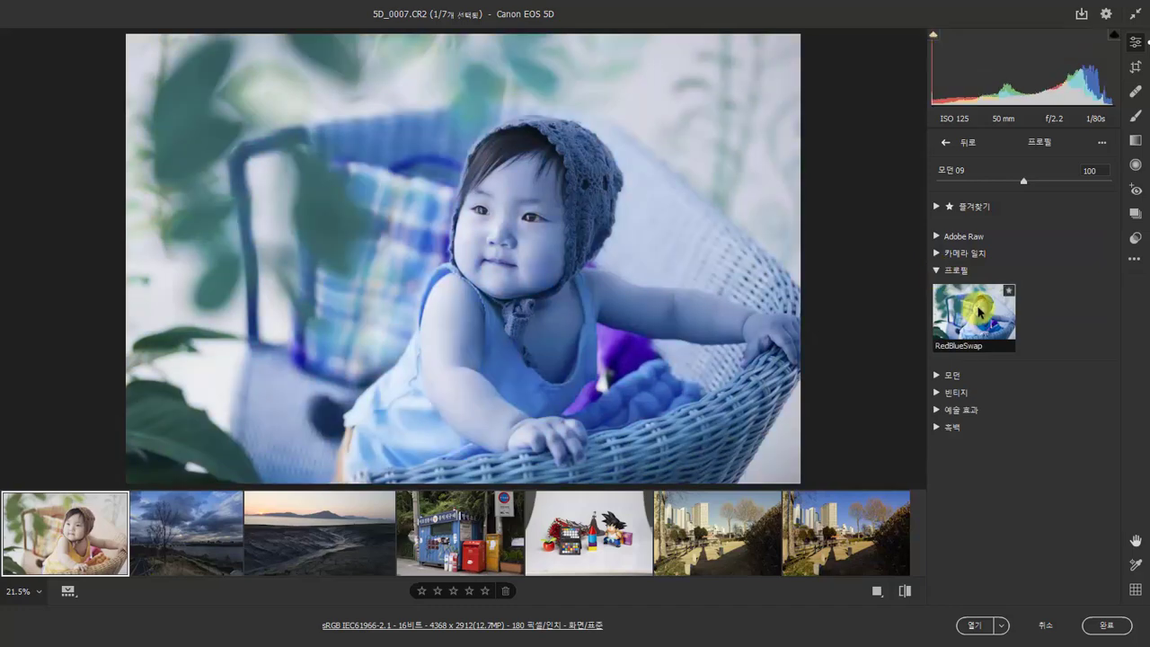
click(937, 272)
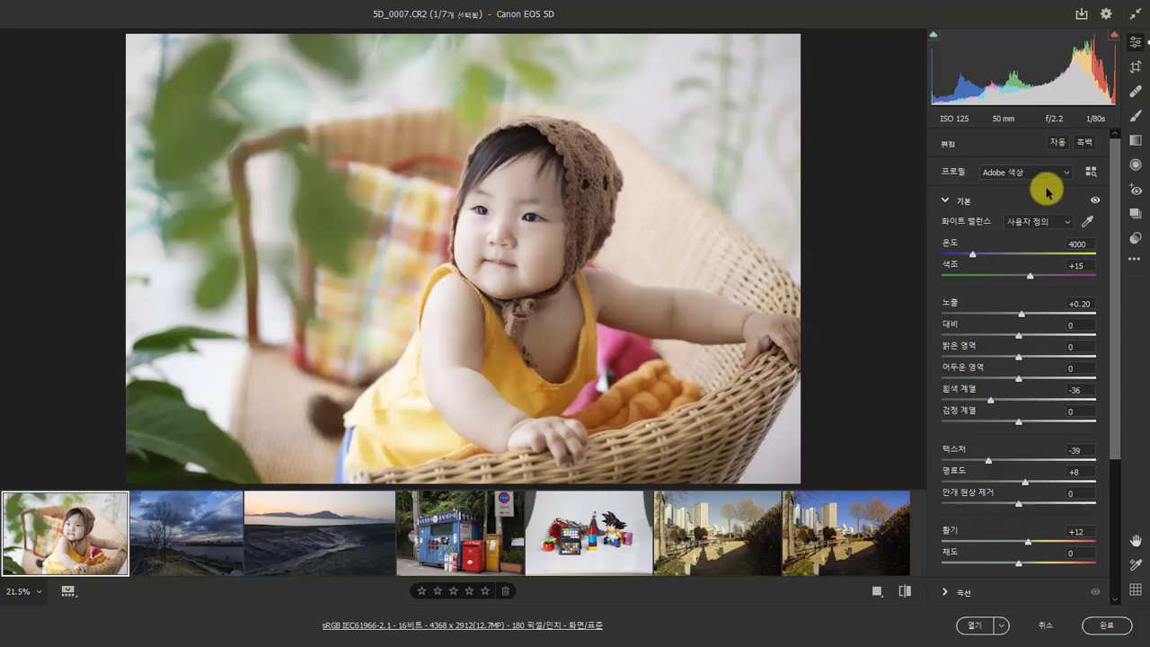
Reopen the profile browser for 5D_0007.CR2, collapse the favorites and expand the Adobe Raw and 카메라 일치 groups to review their profiles.
click(1091, 172)
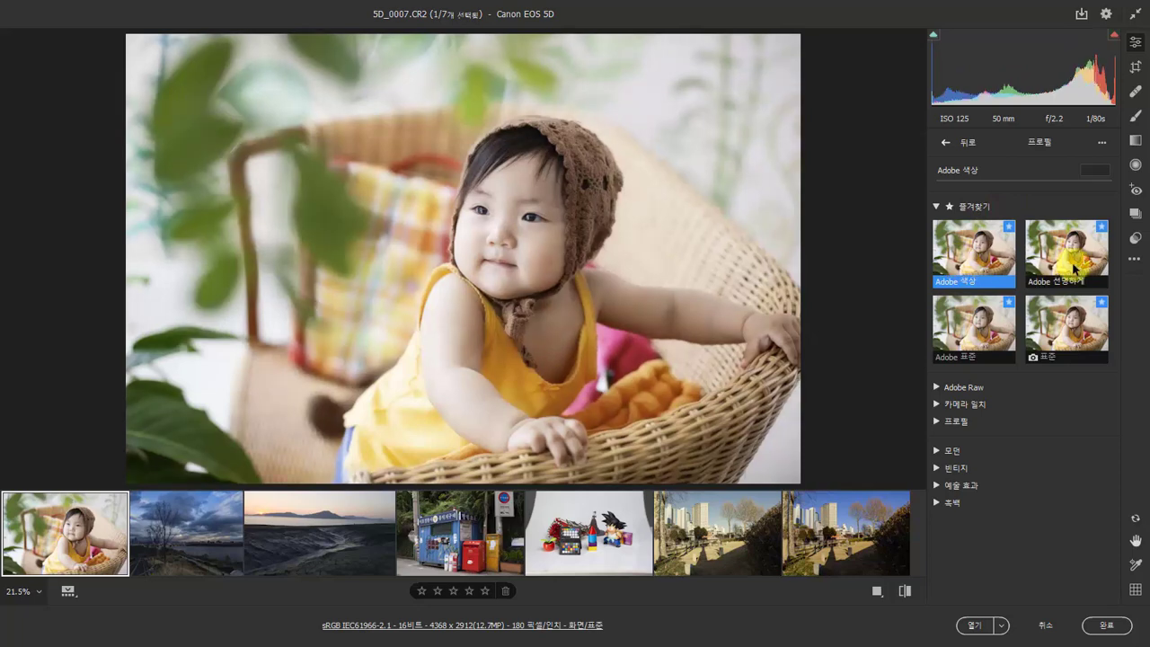
click(940, 207)
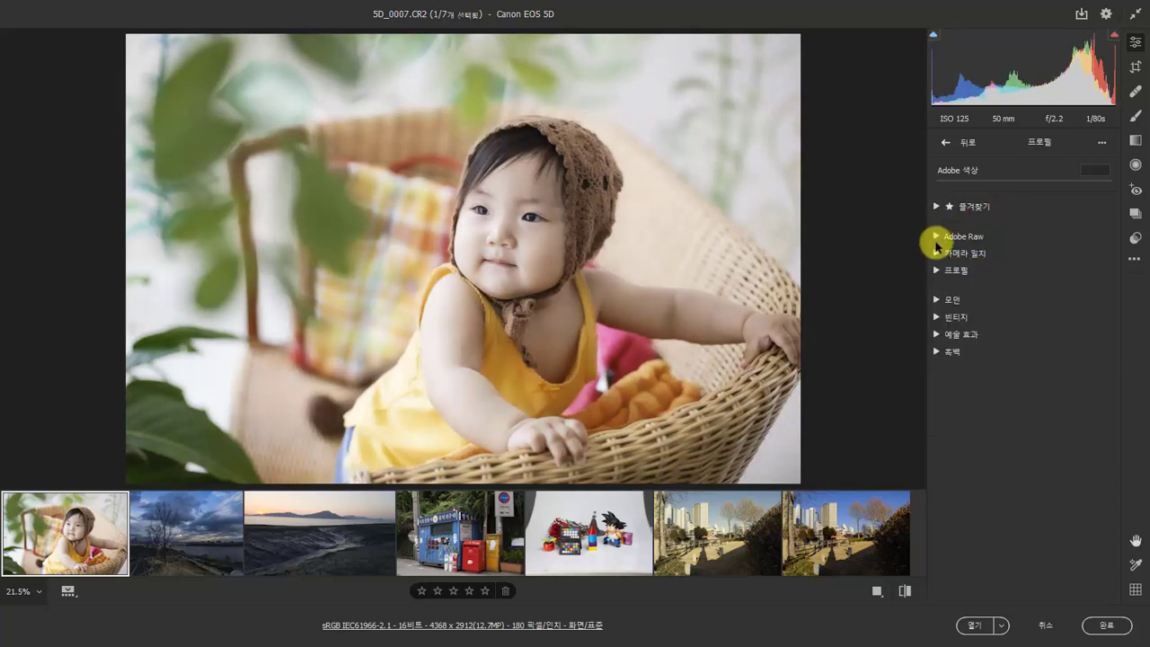
click(941, 235)
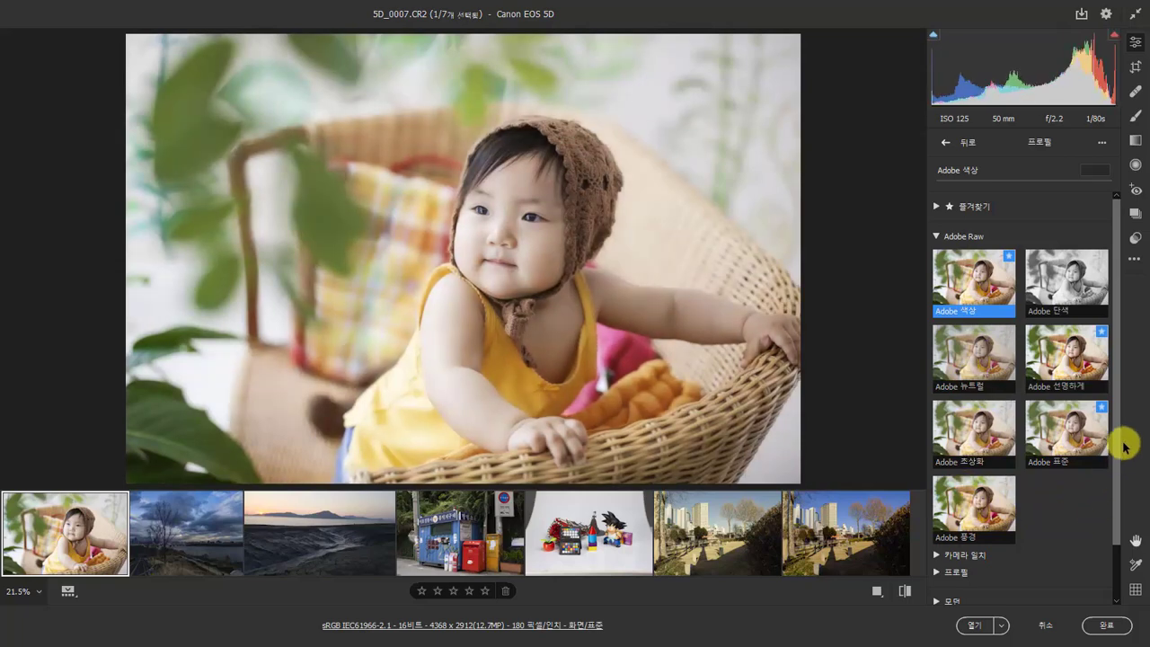
drag(1117, 400, 1113, 509)
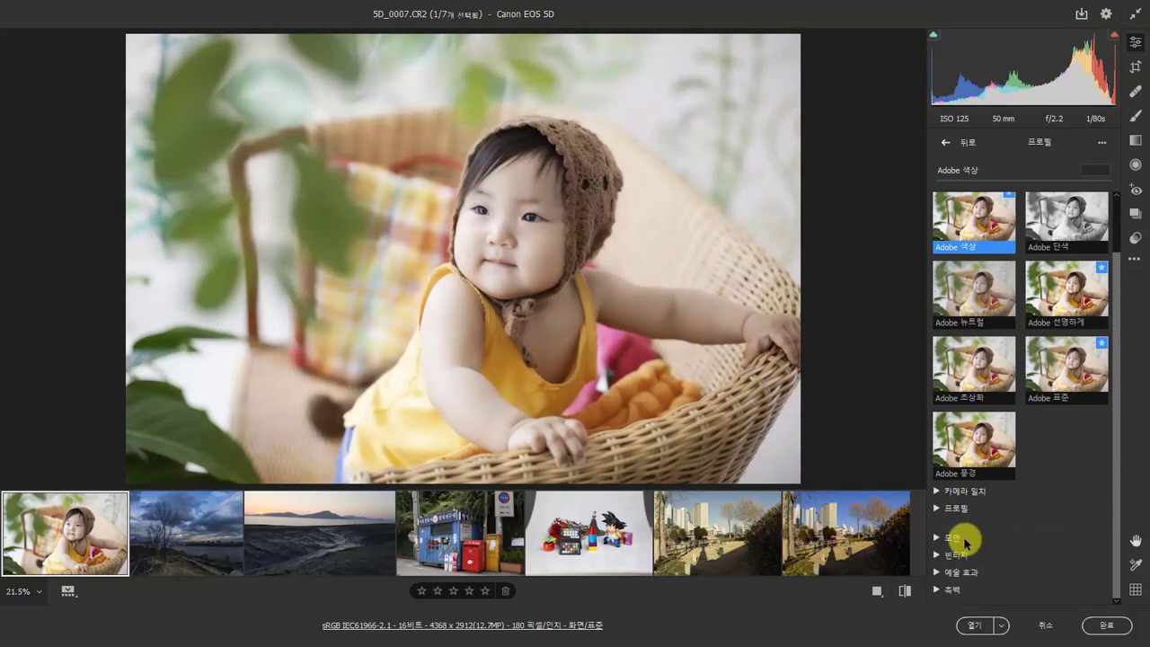
click(936, 492)
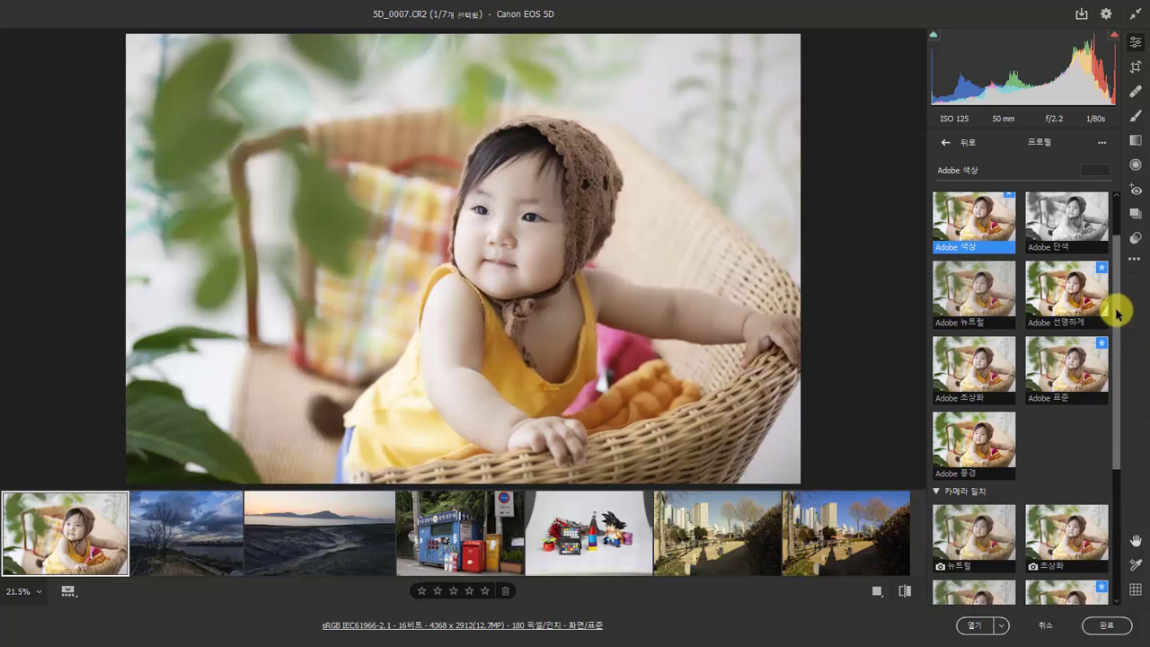
Apply the 예술 효과 07 profile from the 예술 효과 group to 5D_0007.CR2 and return to the edit settings.
drag(1117, 312, 1114, 443)
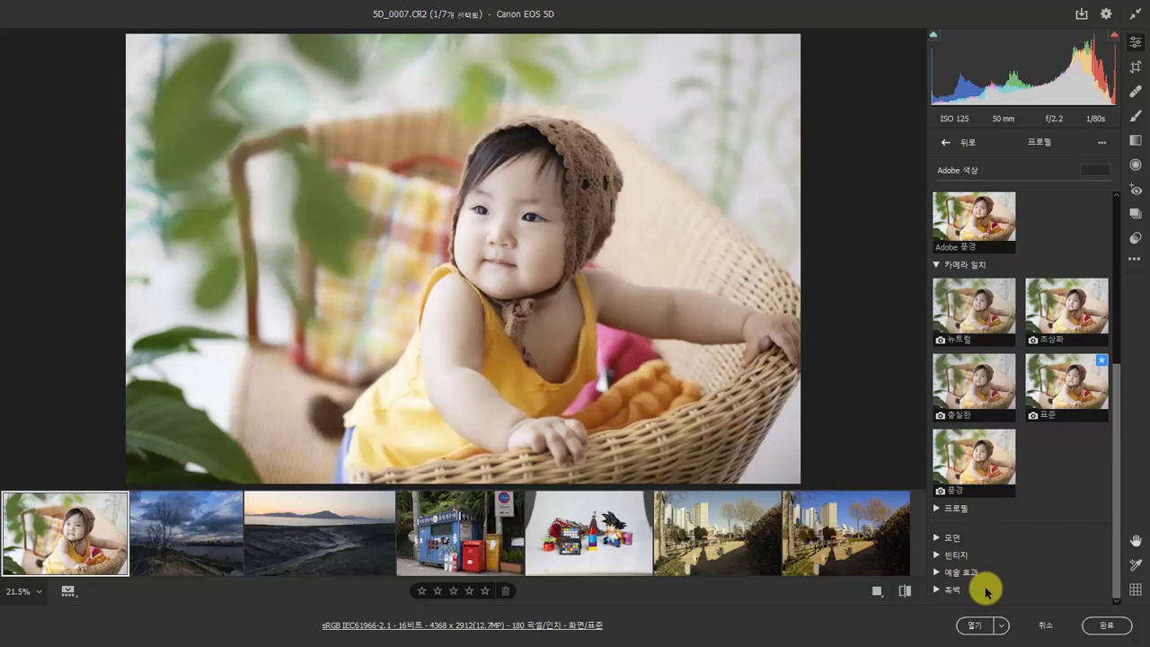
click(943, 571)
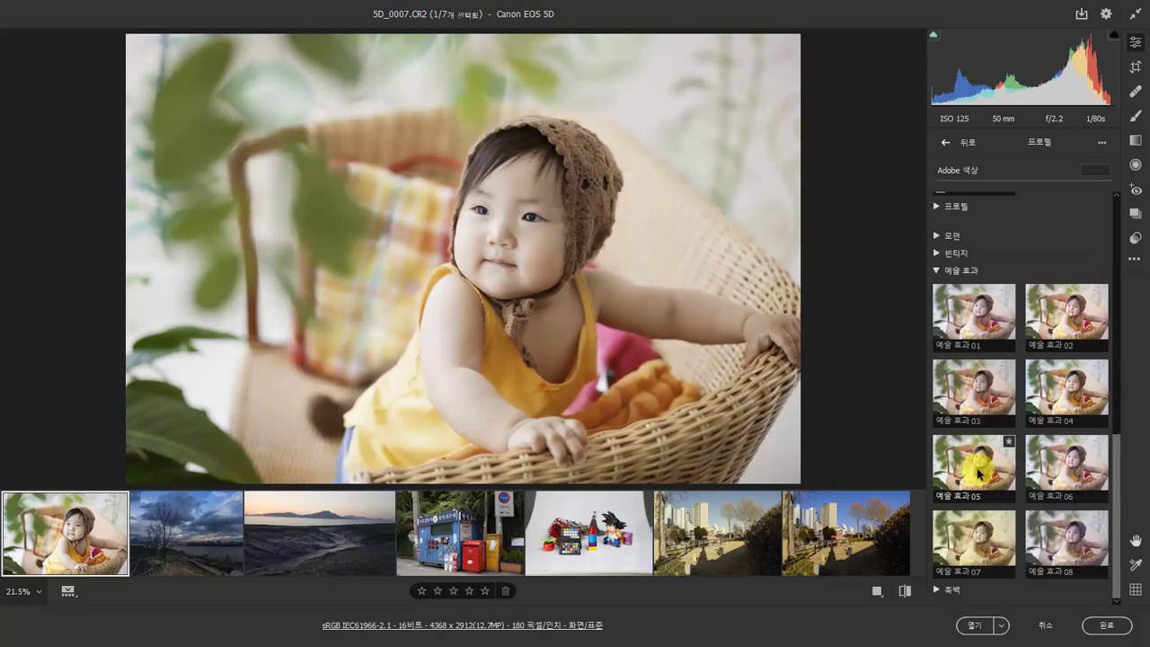
click(982, 532)
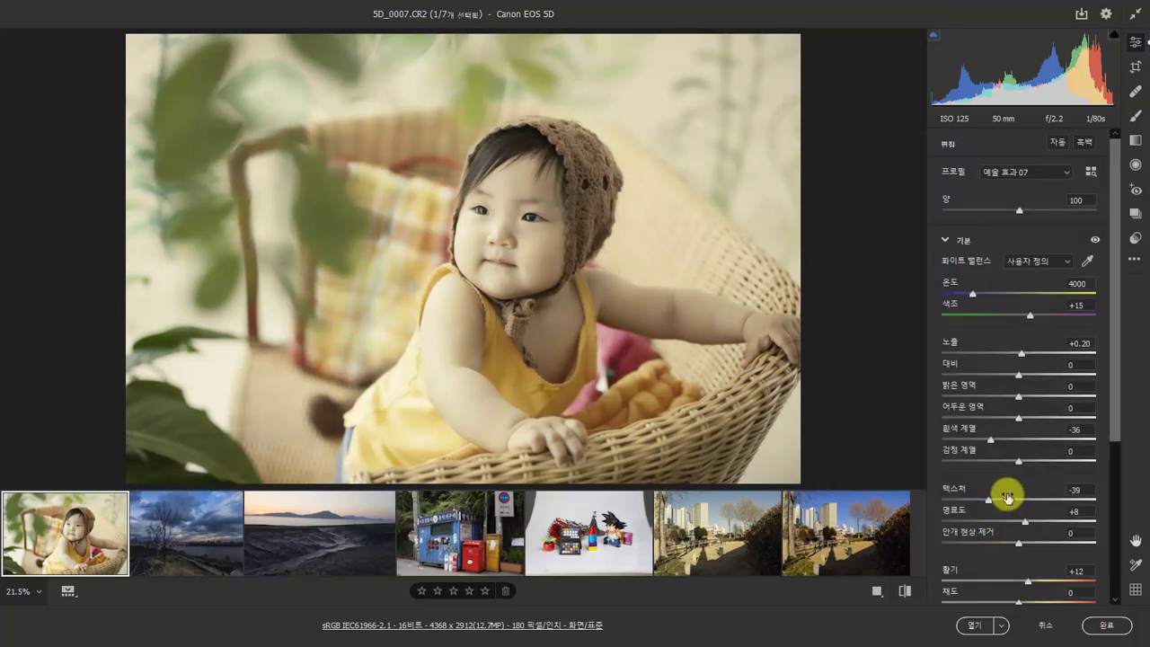